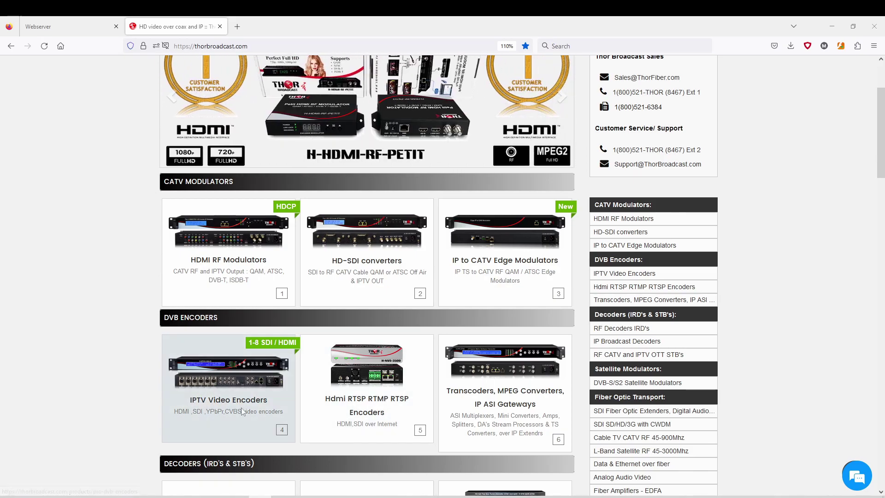
Open the IPTV Video Encoders product category on the Thor Broadcast site
left_click(239, 384)
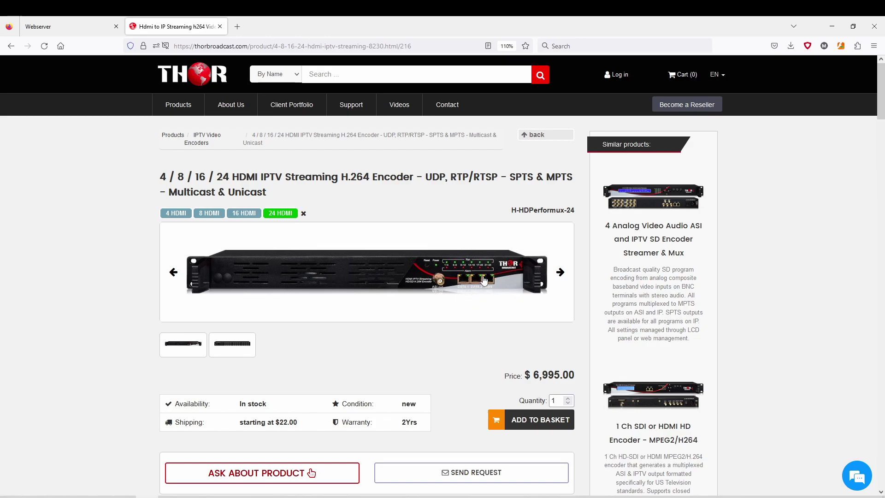
Switch to the H-HDPerformux-24 web interface and open the Encoder (01-08) settings, checking the selectable channels and the Enc CH 1 page
left_click(51, 27)
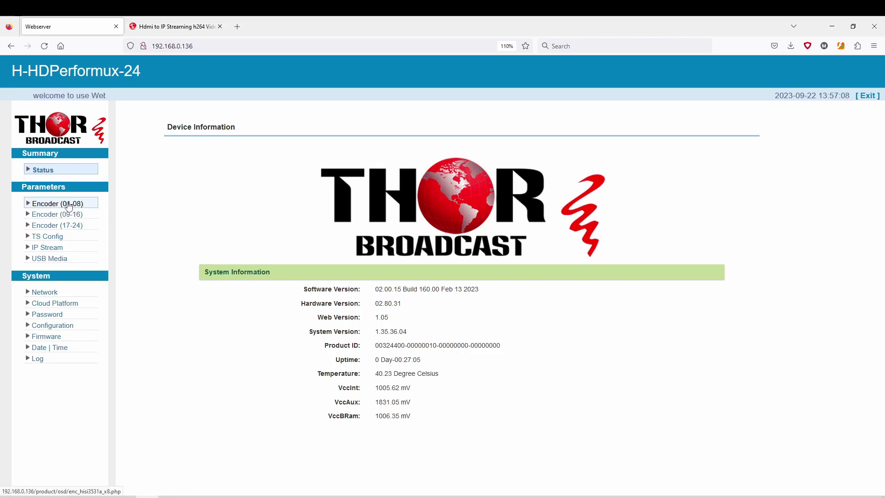
left_click(68, 204)
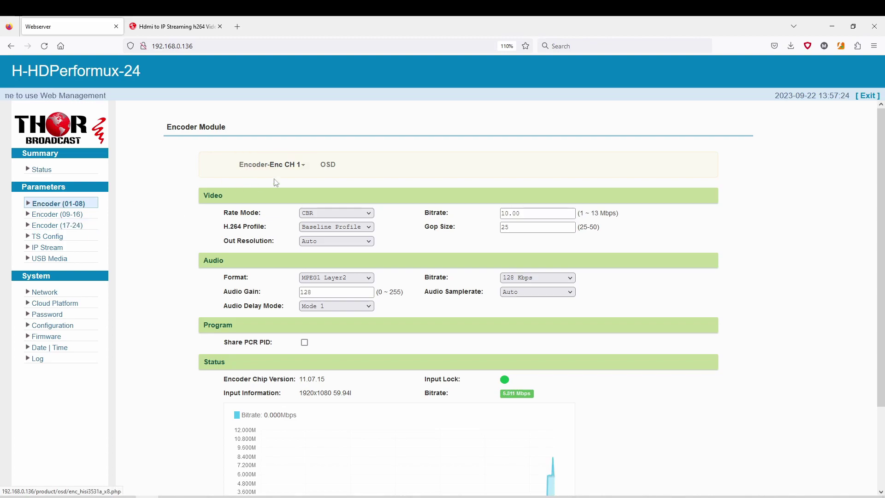
left_click(304, 170)
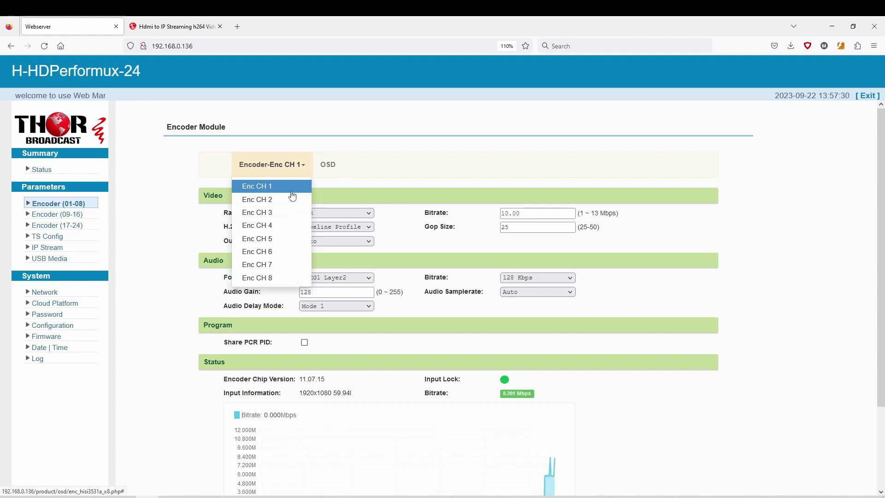
left_click(405, 165)
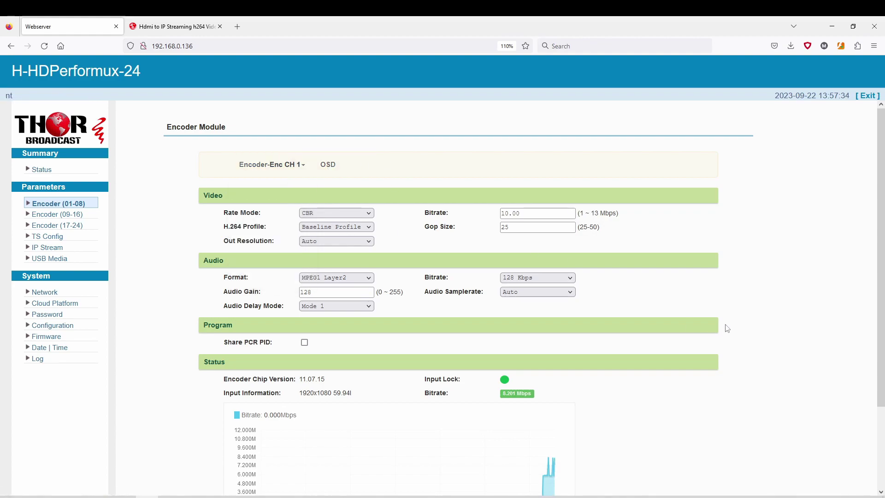
scroll(727, 328, "down", 2)
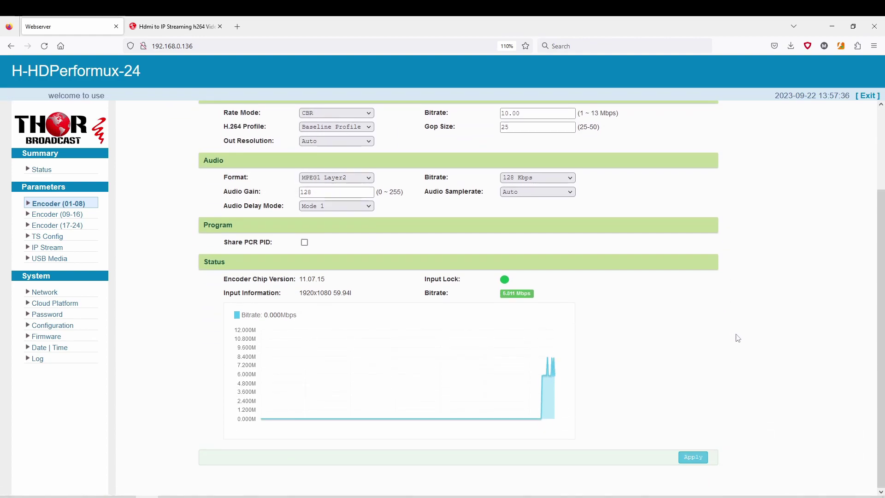
scroll(735, 335, "up", 2)
Review the Rate Mode, H.264 Profile, Out Resolution and Bitrate video options for Enc CH 1 without changing them
left_click(349, 215)
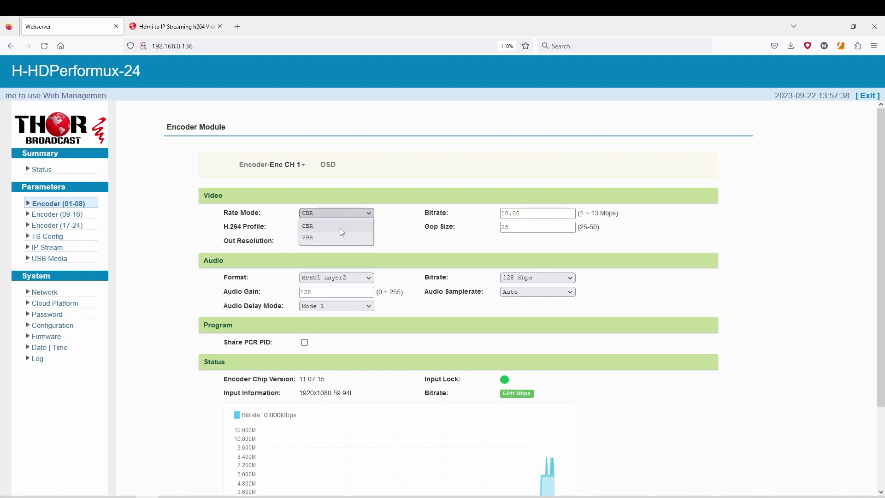
left_click(412, 218)
left_click(357, 228)
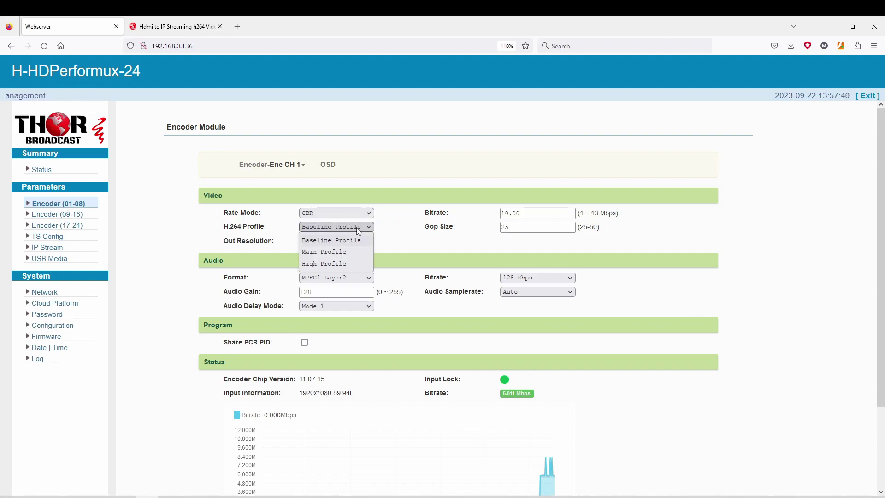
left_click(357, 227)
left_click(347, 238)
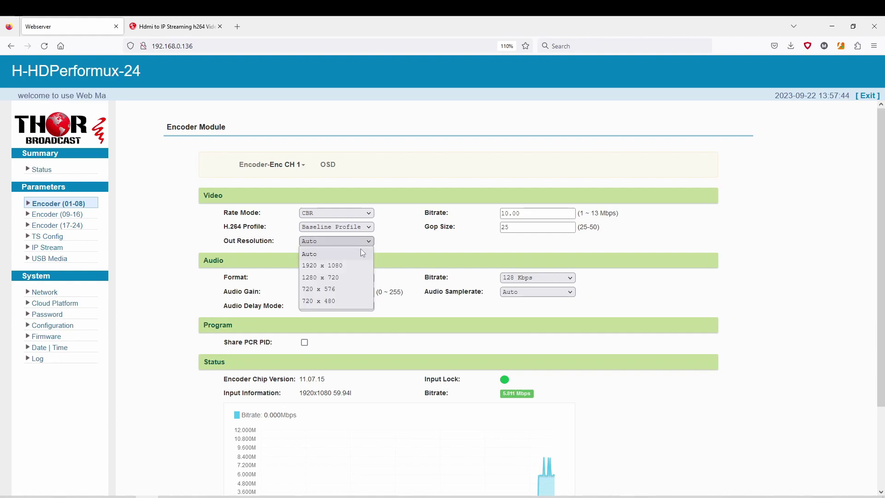
left_click(327, 254)
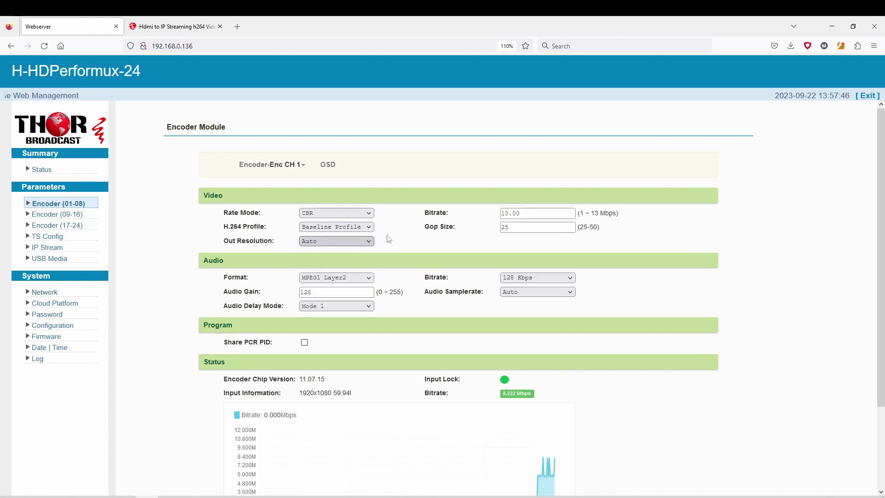
left_click(539, 211)
left_click(705, 233)
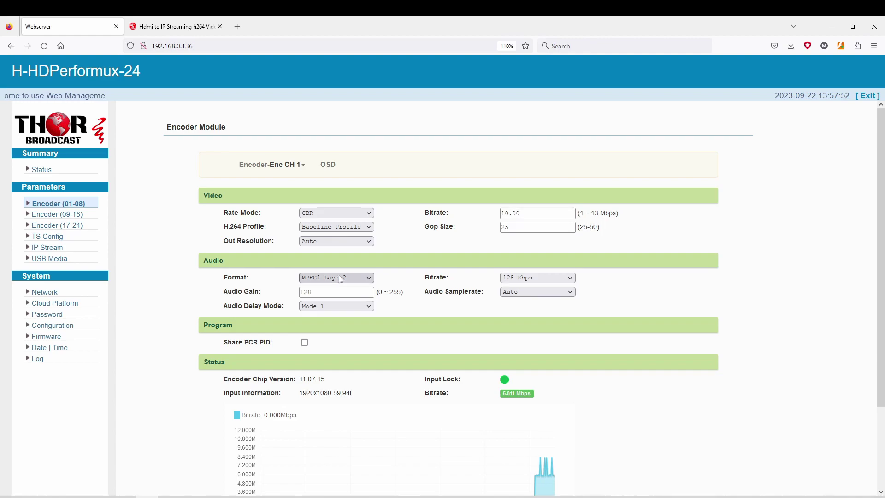
Review the audio Format options for Enc CH 1 and examine its input information in the Status section
left_click(363, 278)
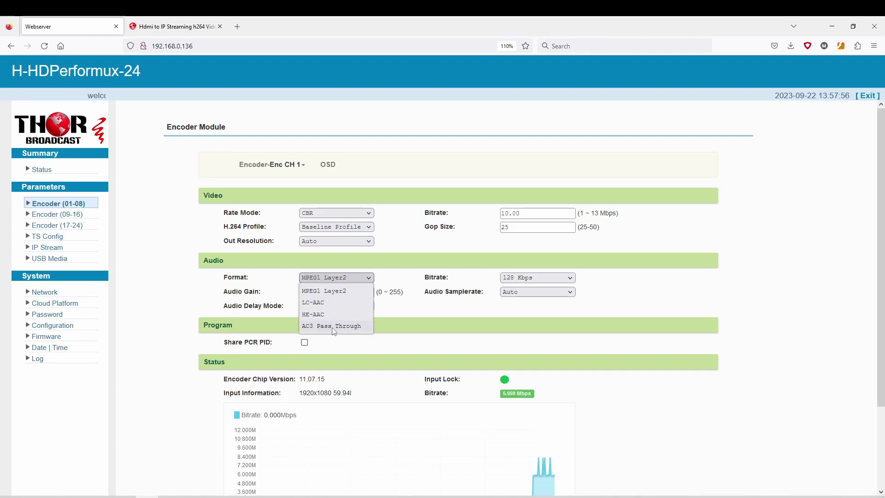
left_click(352, 289)
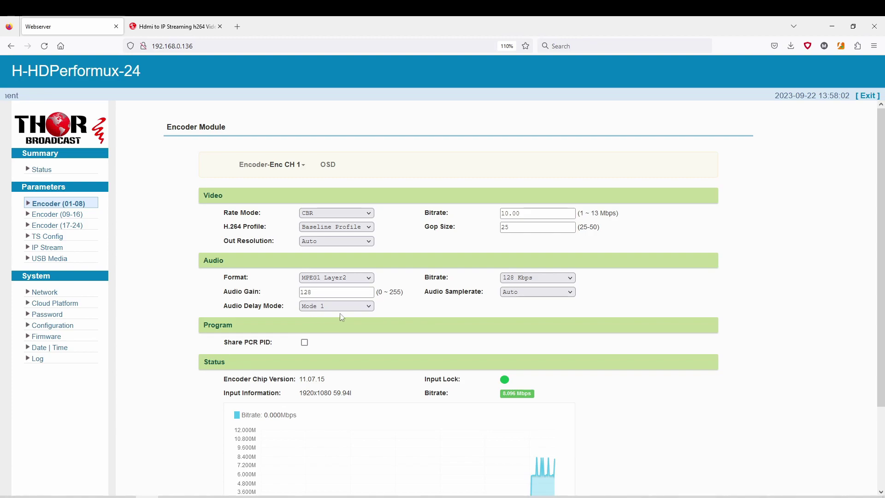
scroll(562, 368, "down", 3)
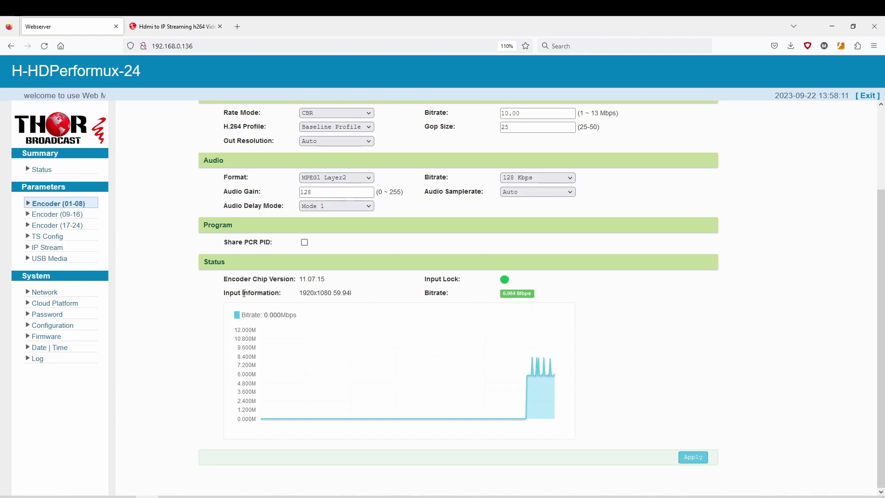
left_click_drag(244, 293, 366, 300)
left_click(379, 298)
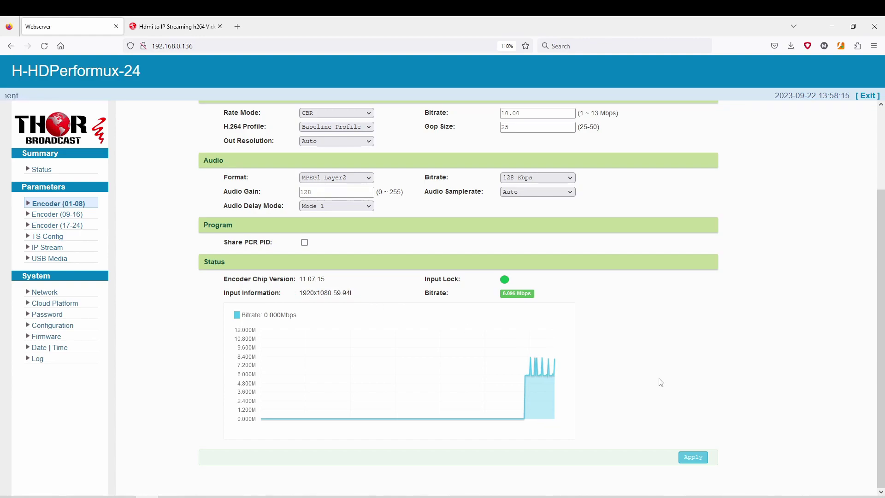
Set the video bitrate of Enc CH 1 to 4 Mbps and apply the configuration
scroll(670, 339, "up", 2)
left_click_drag(535, 212, 466, 223)
type("4")
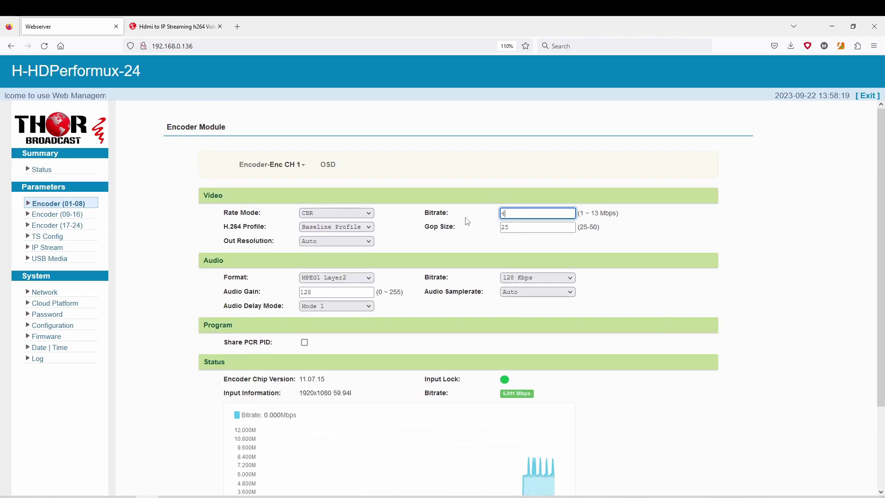
scroll(689, 262, "down", 2)
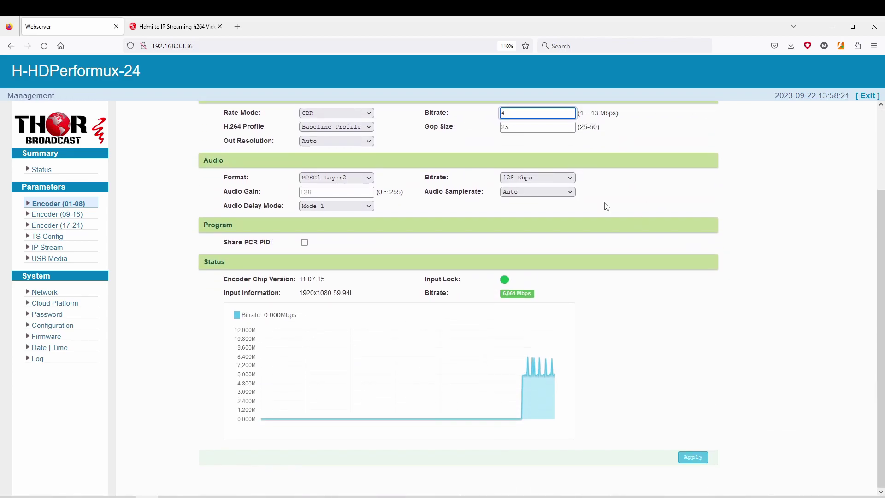
left_click(694, 456)
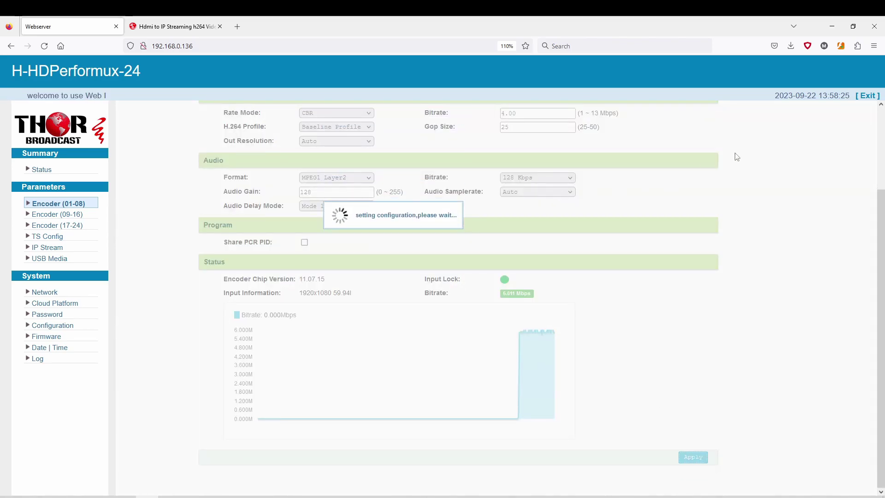
scroll(704, 275, "up", 2)
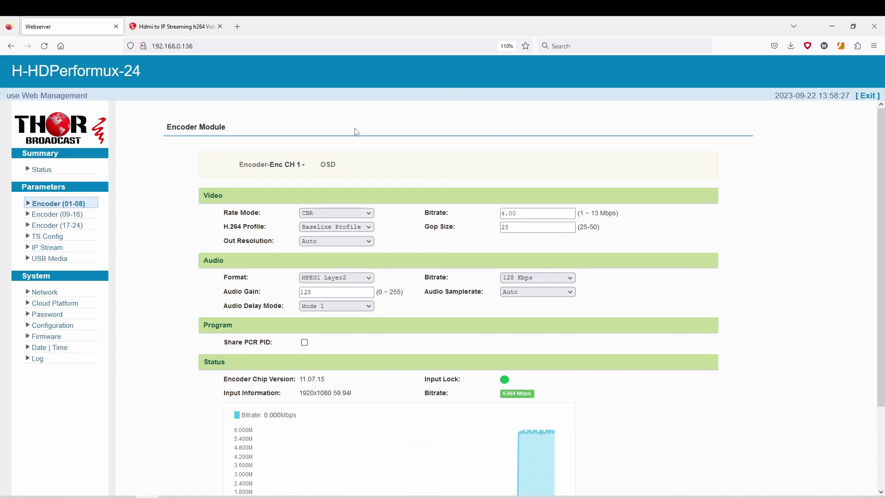
Look through the Logo, Caption and QRCode overlay settings in the OSD section for Enc CH 1
left_click(329, 165)
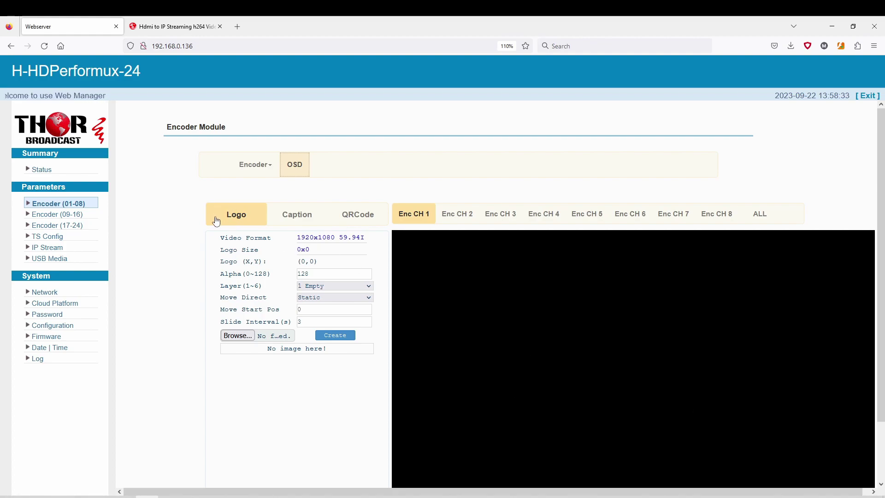
left_click(290, 219)
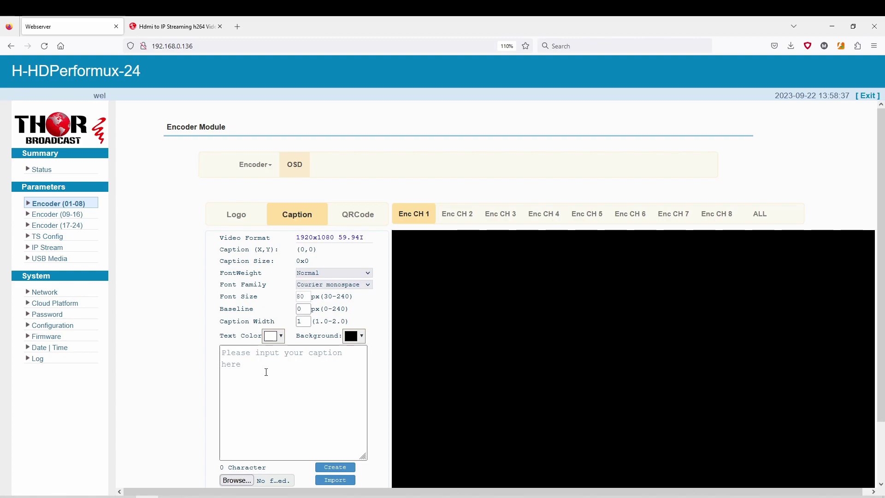
left_click(358, 218)
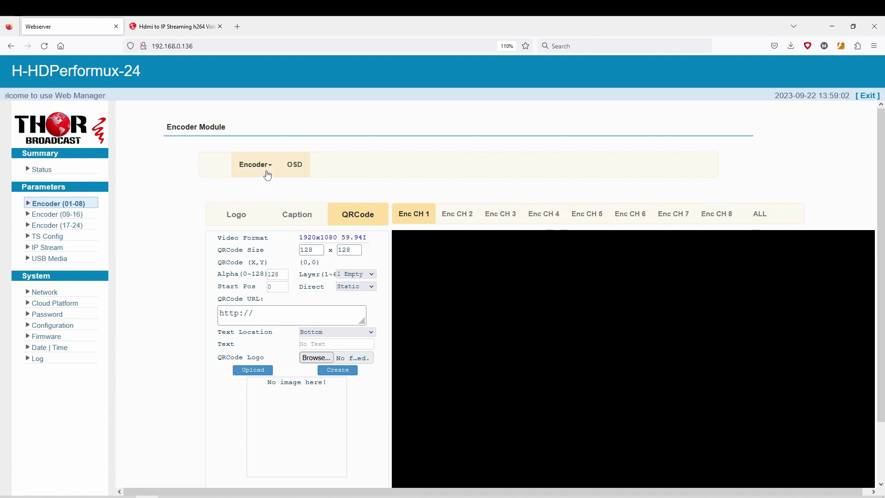
left_click(239, 214)
scroll(175, 326, "down", 3)
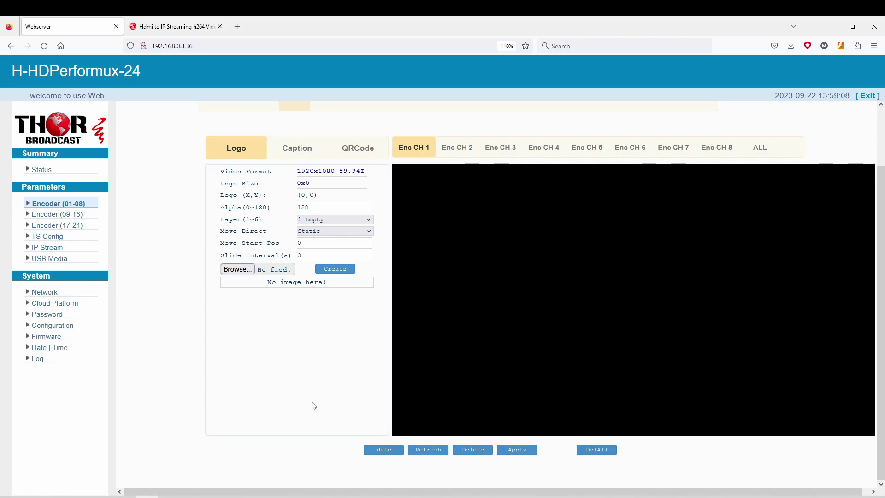
scroll(138, 368, "up", 3)
Return to the Enc CH 1 encoder settings, switch to Enc CH 8 and examine its input lock and bitrate status
left_click(253, 171)
left_click(268, 186)
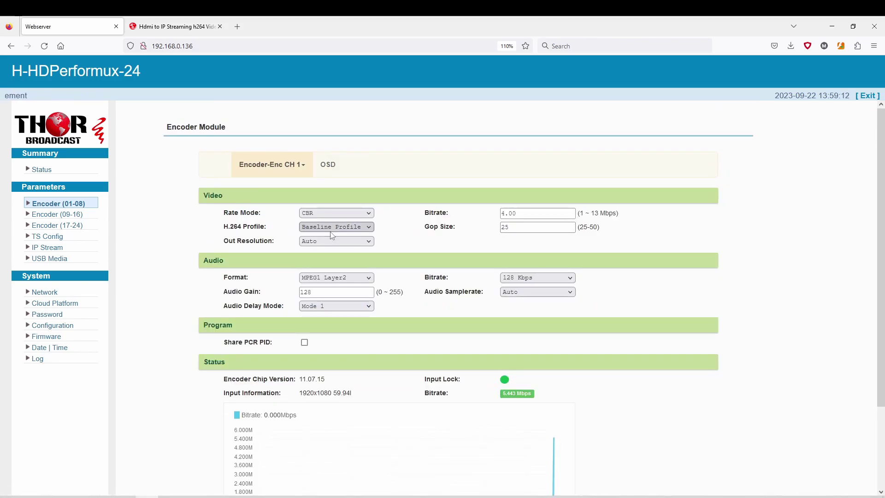
left_click(293, 176)
left_click(272, 278)
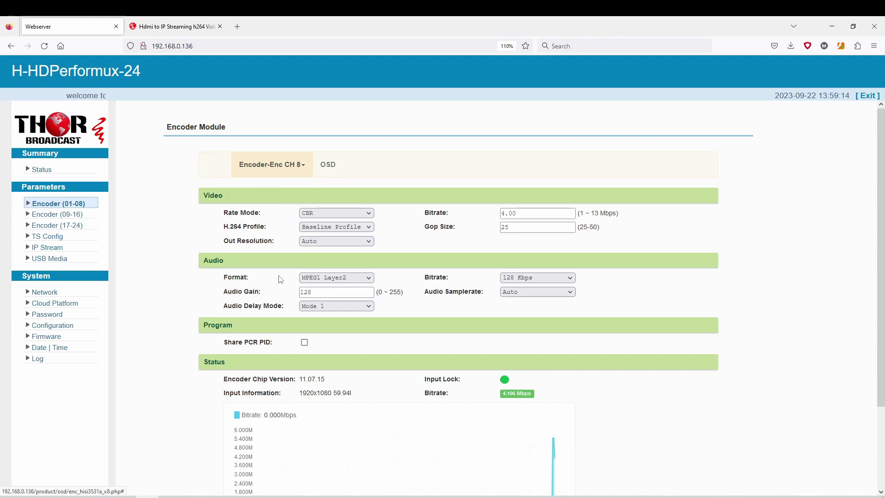
scroll(378, 260, "down", 3)
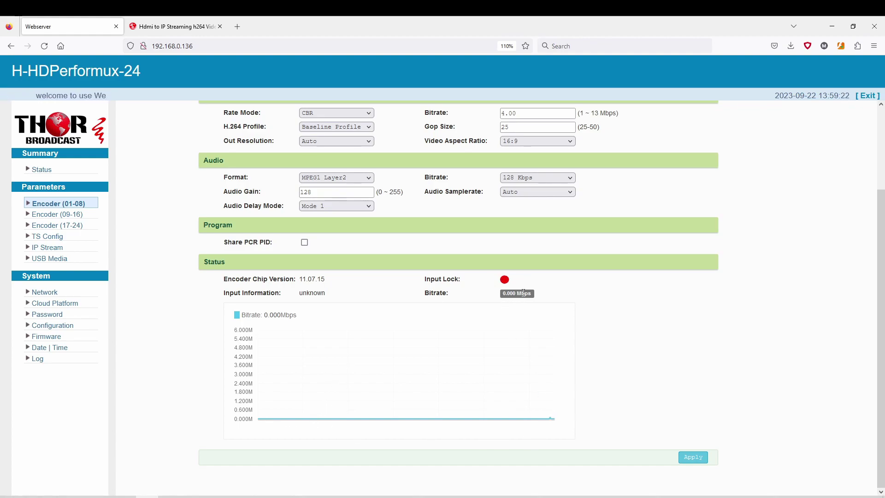
scroll(385, 296, "up", 3)
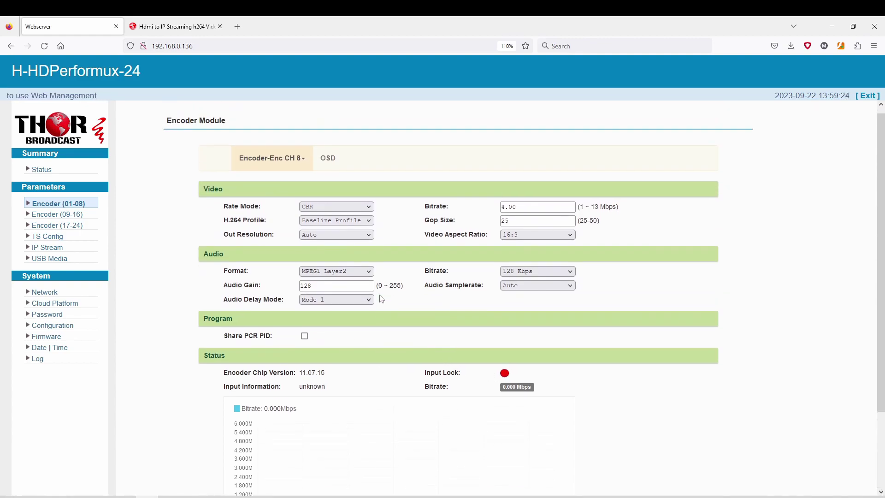
Switch back to Enc CH 1 and check its input information, input lock and bitrate graph
left_click(277, 165)
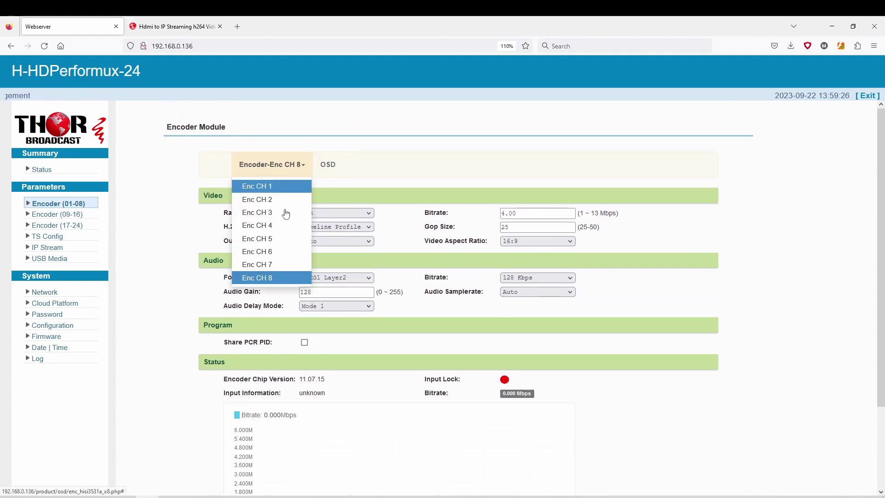
left_click(285, 187)
scroll(558, 384, "down", 3)
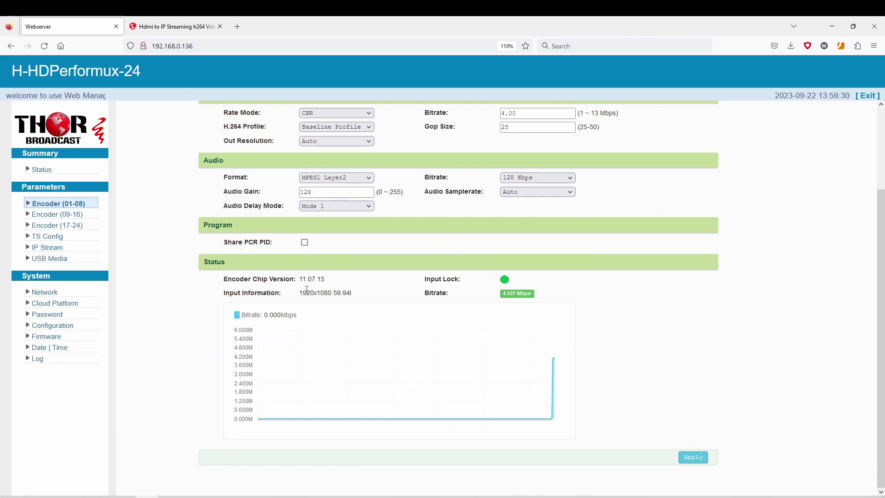
scroll(170, 353, "up", 3)
Open the Encoder (09-16) settings and review its OSD section, channel list and the Enc CH 9 parameters
left_click(59, 215)
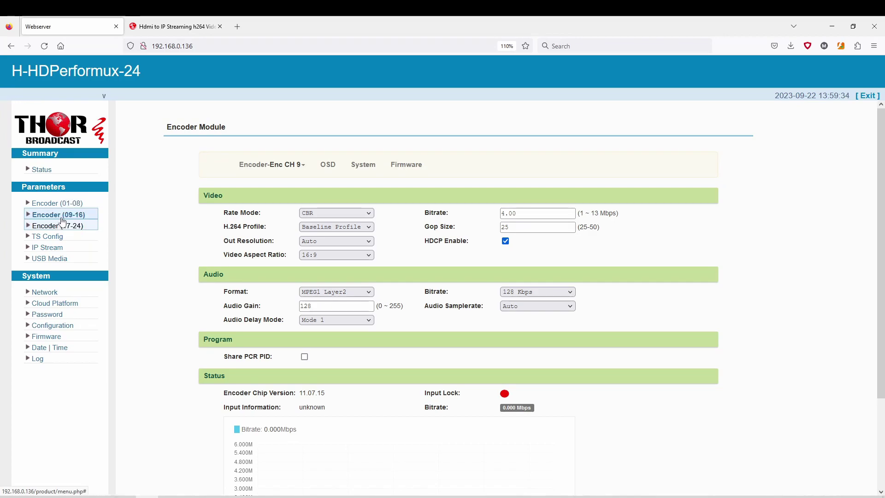
left_click(329, 166)
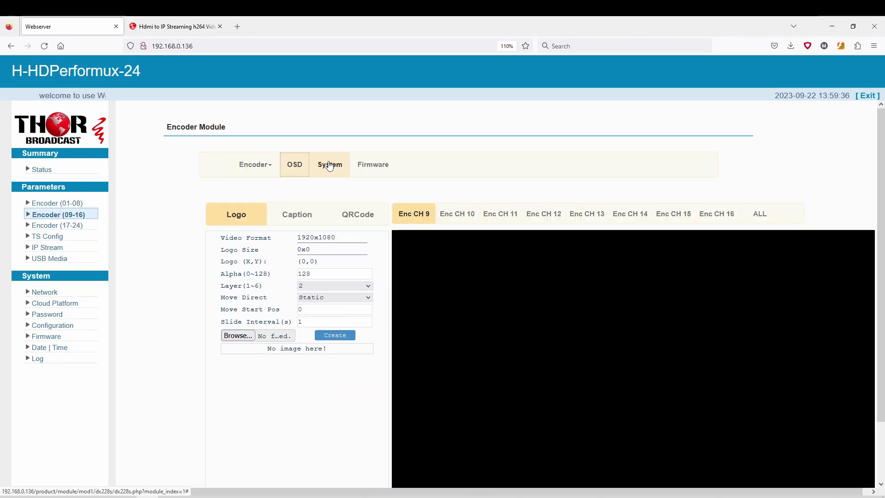
left_click(267, 170)
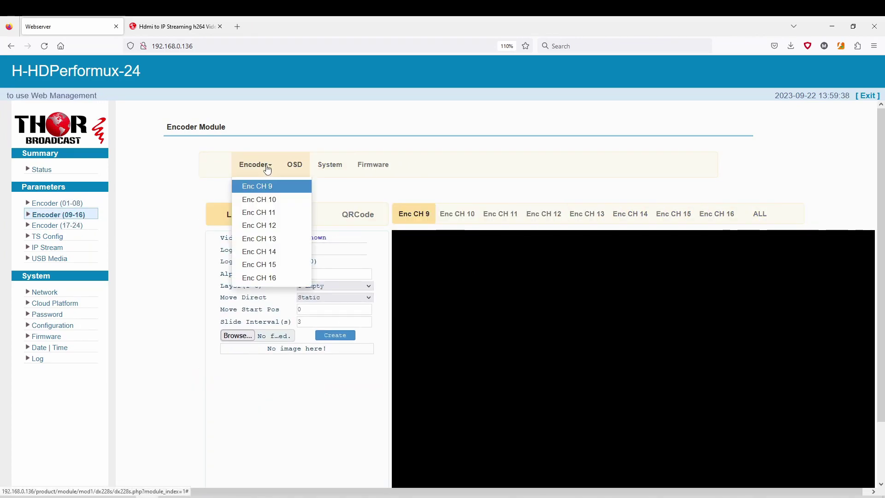
left_click(258, 186)
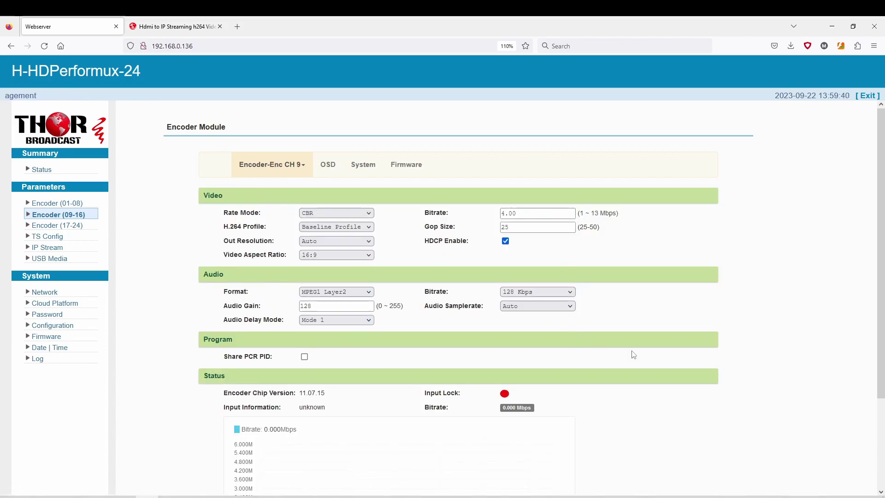
scroll(633, 354, "down", 3)
scroll(633, 354, "up", 3)
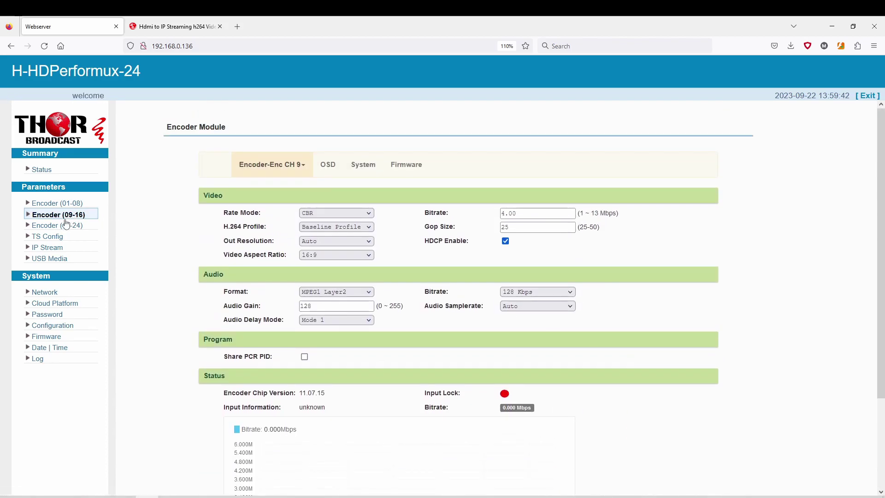
Open the TS Config page, switch to SPTS and expand the SPTS output list and CH1_Encoder (01-08) programs to review the channel mapping
left_click(59, 236)
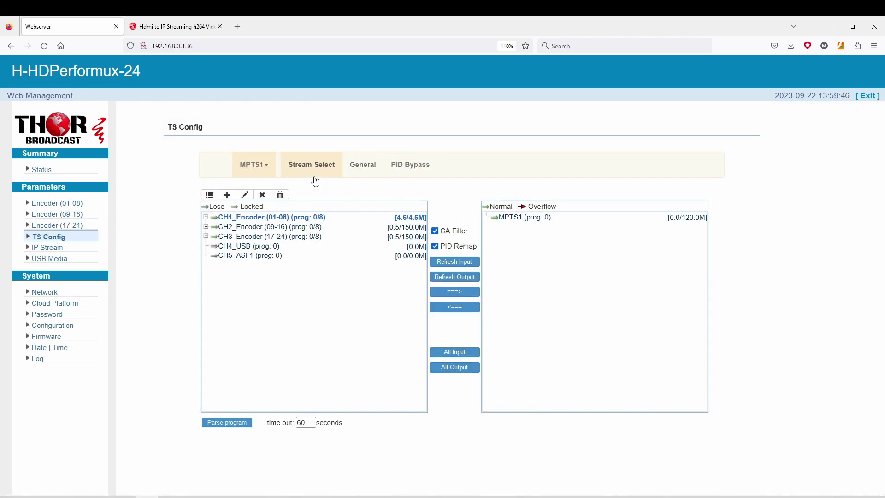
left_click(267, 167)
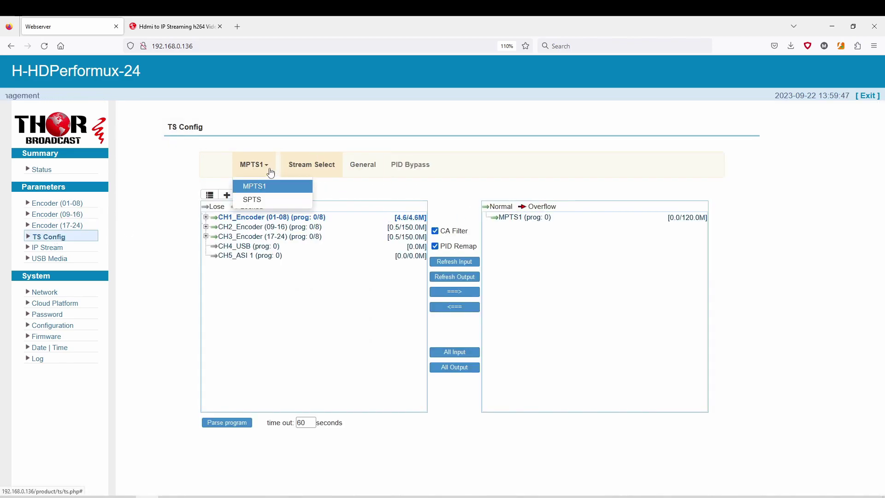
left_click(253, 201)
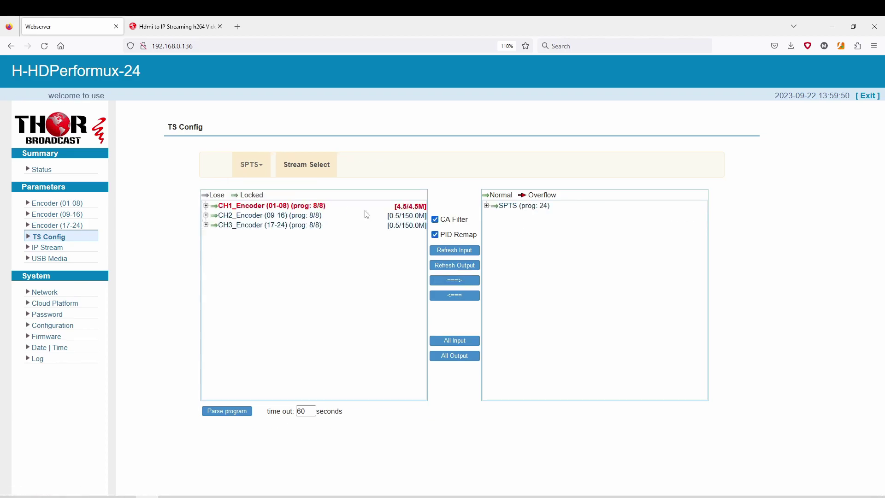
left_click(486, 205)
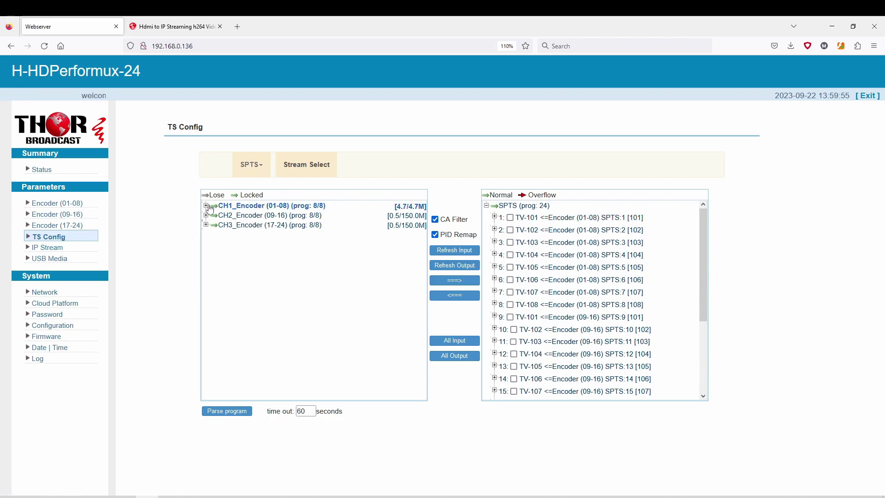
left_click(206, 206)
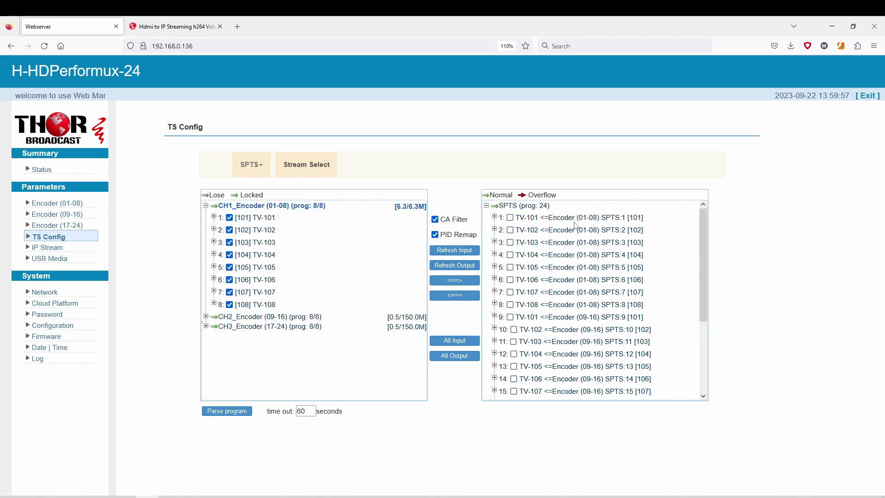
Open the program information of the first SPTS output, TV-101, examine its service name, provider and PID fields, and close it unchanged
left_click(612, 220)
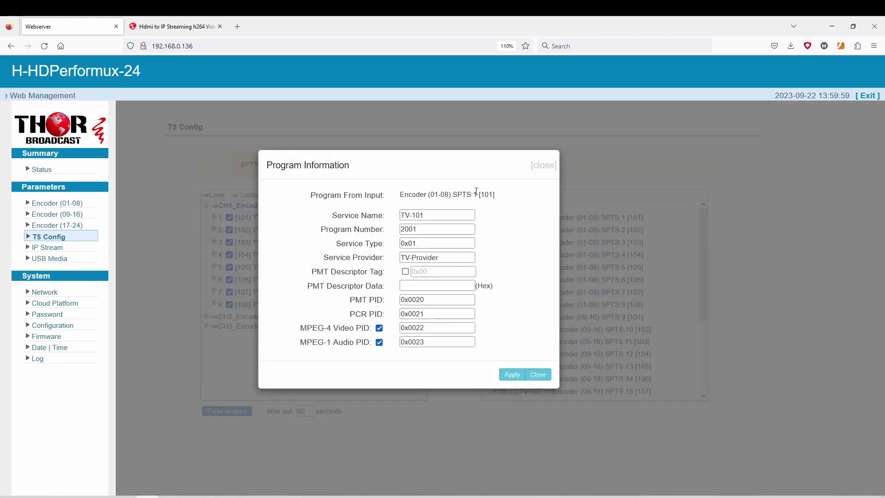
left_click_drag(450, 257, 370, 256)
left_click(524, 242)
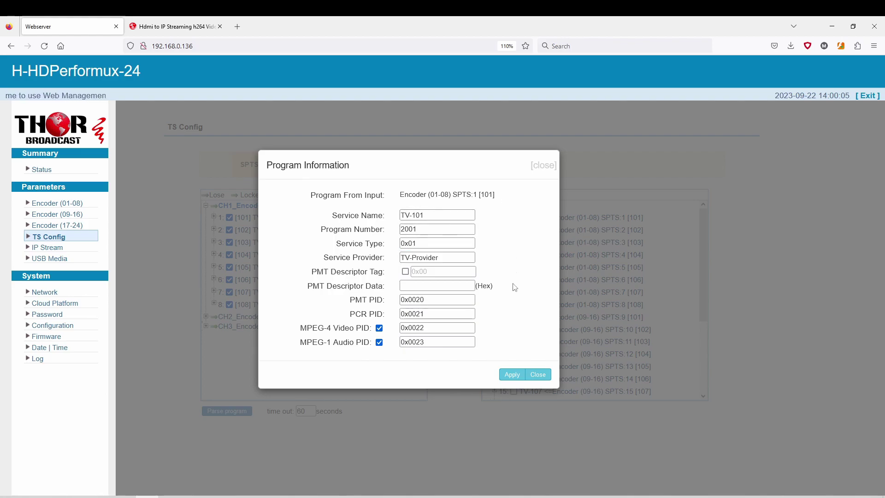
left_click(551, 174)
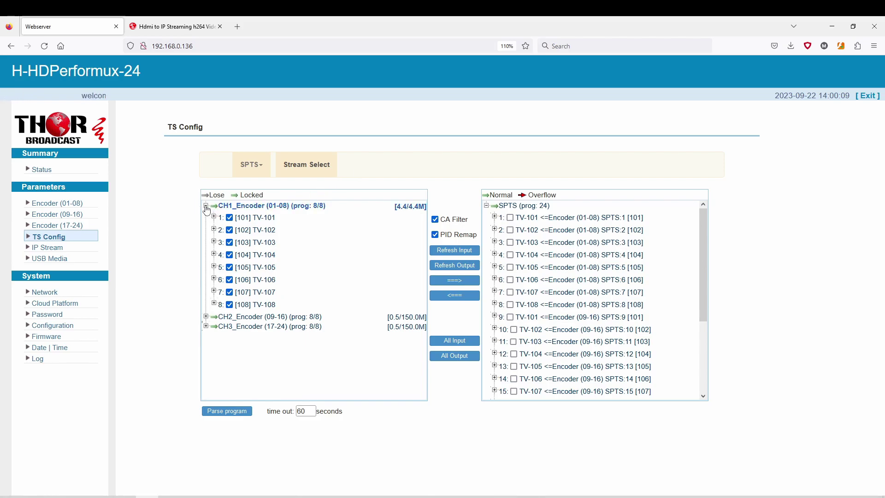
Switch TS Config back to MPTS1 and review the CH1_Encoder (01-08) programs, CH4_USB and CH5_ASI 1 as stream inputs
left_click(206, 205)
left_click(265, 167)
left_click(254, 185)
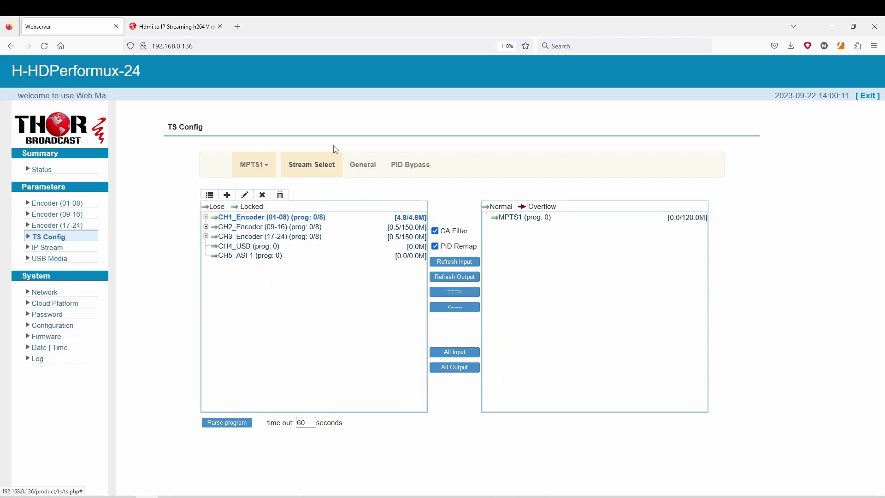
left_click(316, 171)
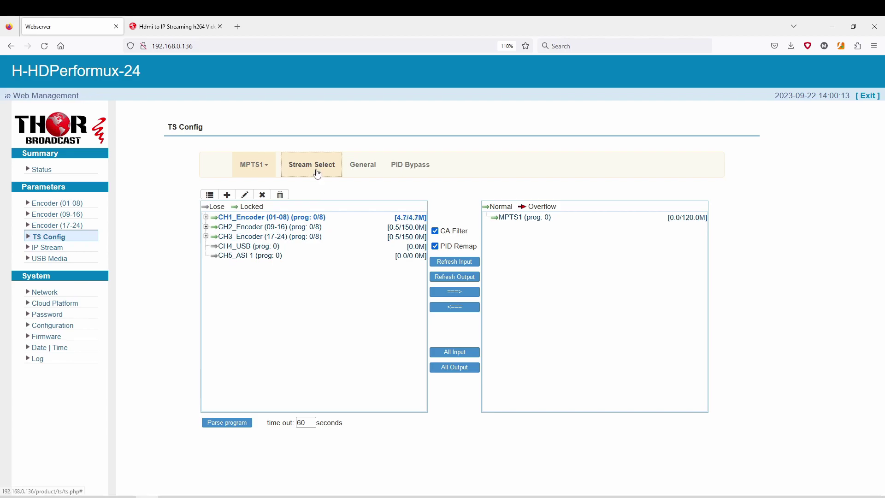
left_click(206, 218)
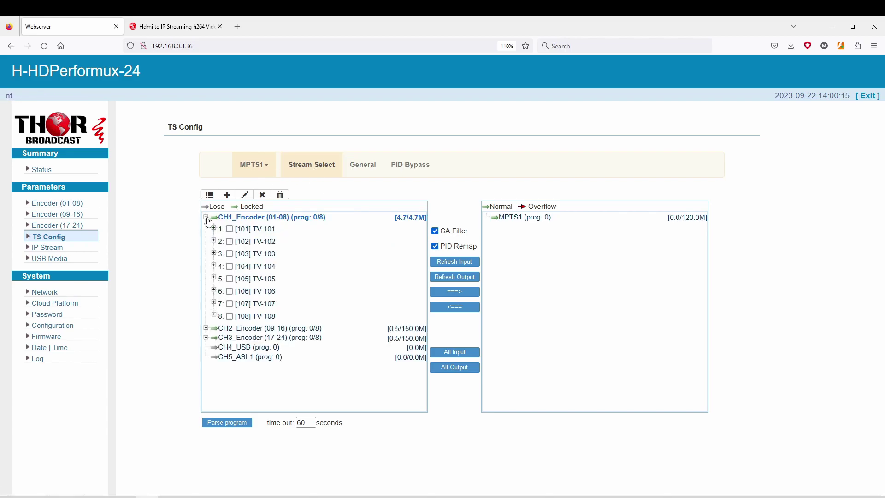
left_click(206, 217)
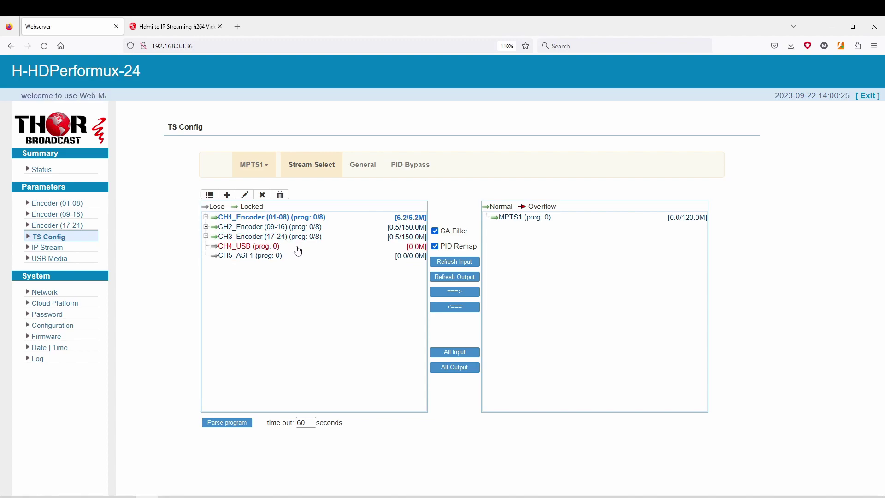
left_click(258, 251)
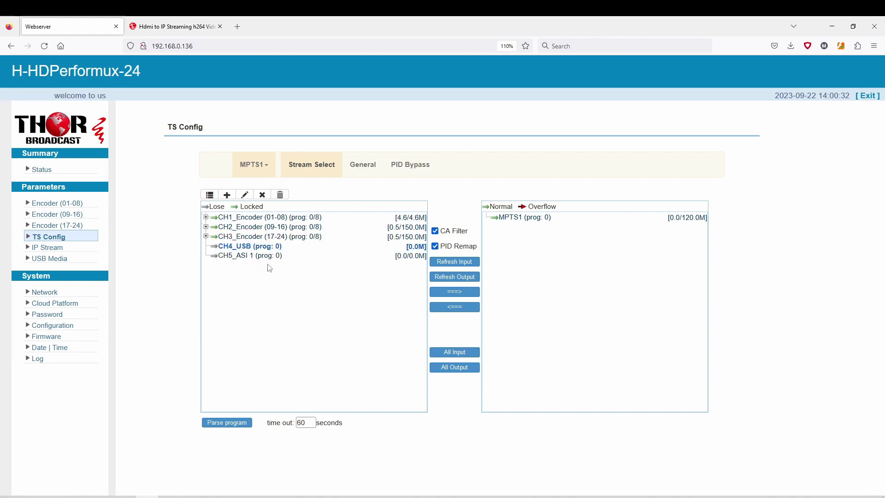
left_click(238, 259)
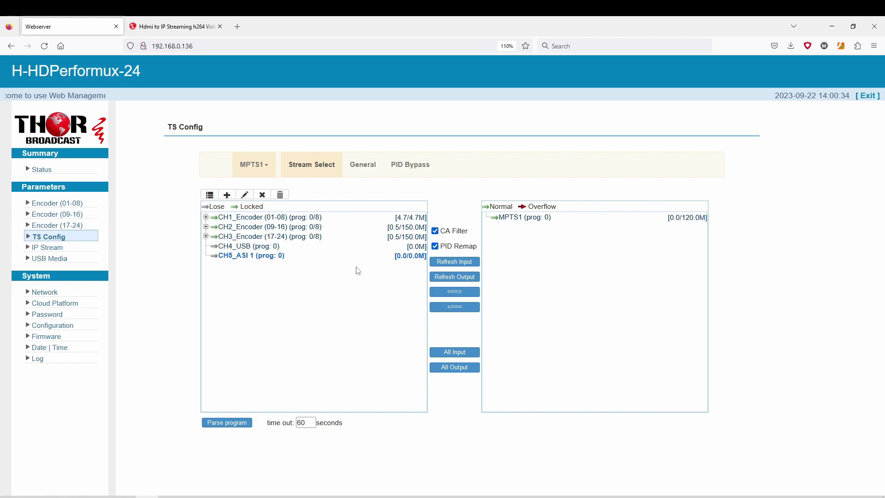
Open the IP Stream page and examine the IP address, port and protocol columns of the MPTS1 and SPTS1 rows
left_click(47, 247)
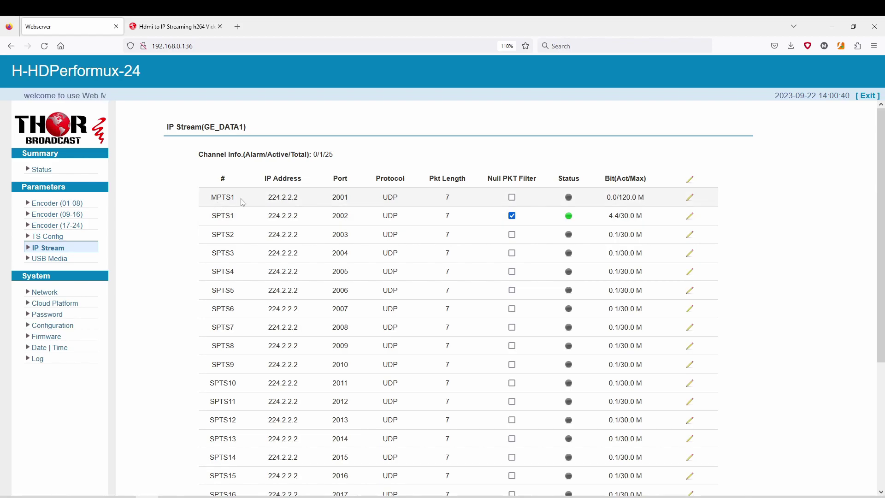
left_click_drag(220, 198, 697, 211)
left_click(697, 212)
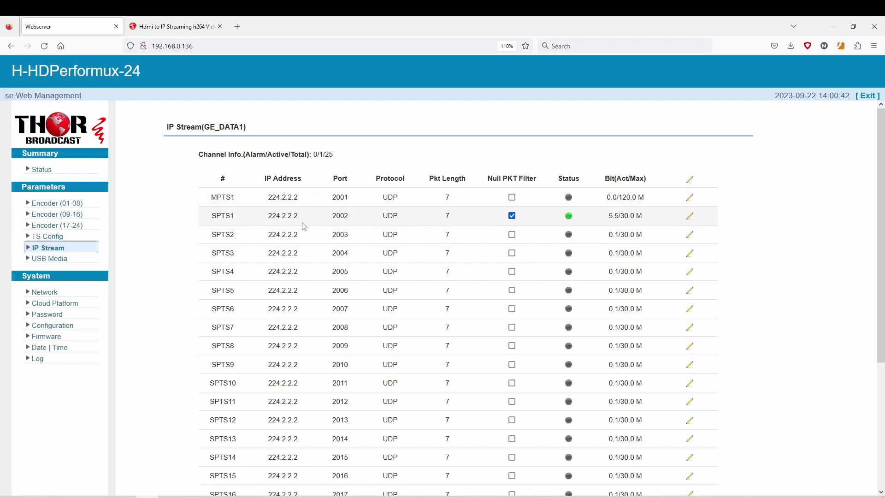
left_click_drag(267, 216, 400, 221)
left_click(406, 222)
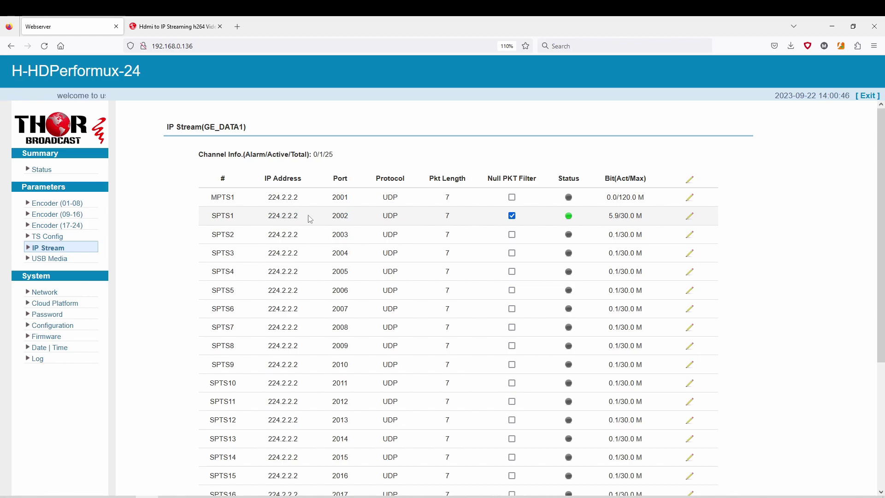
left_click_drag(350, 220, 330, 220)
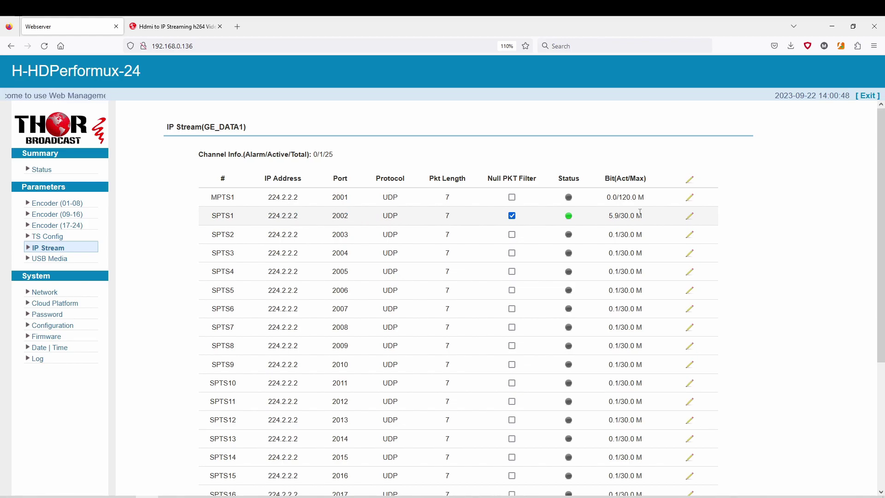
Review the protocol options for the SPTS1 IP stream, then disable the stream with its Null PKT Filter and apply
left_click(691, 221)
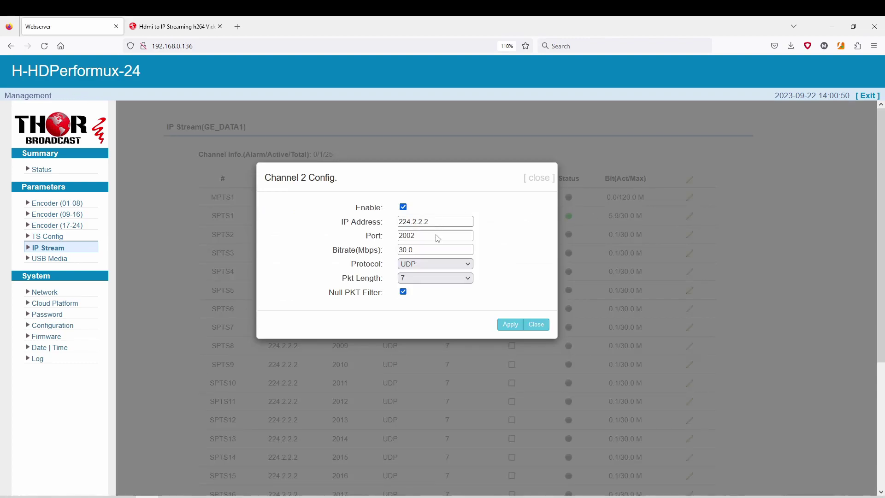
left_click(435, 265)
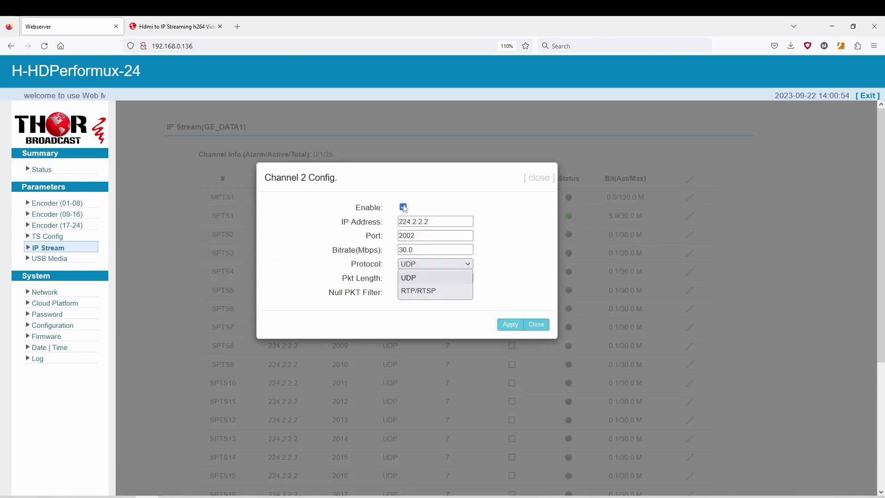
left_click(518, 224)
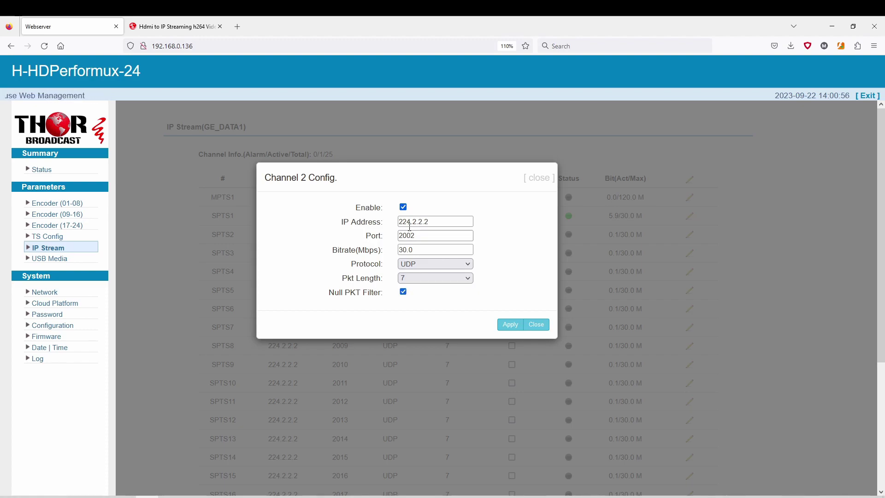
left_click(404, 292)
left_click(507, 324)
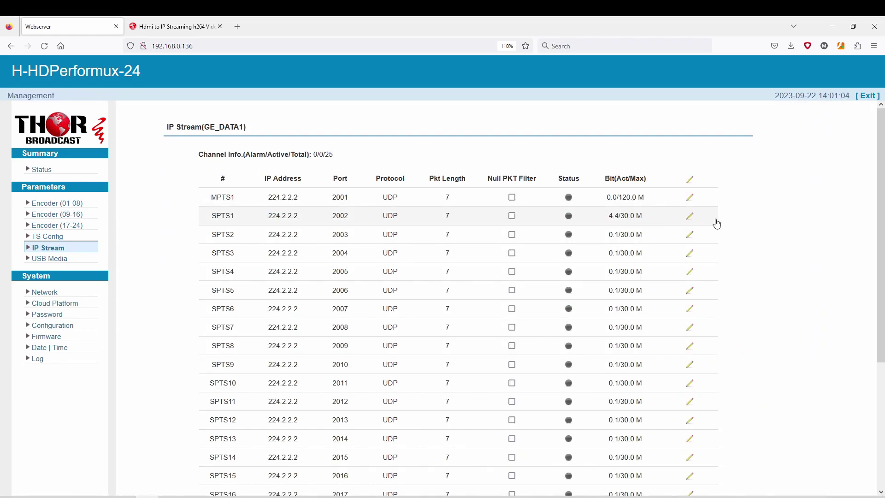
Enable the SPTS1 IP stream and its Null PKT Filter, review its packet length, bitrate and port, apply, and recheck the configuration
left_click(688, 216)
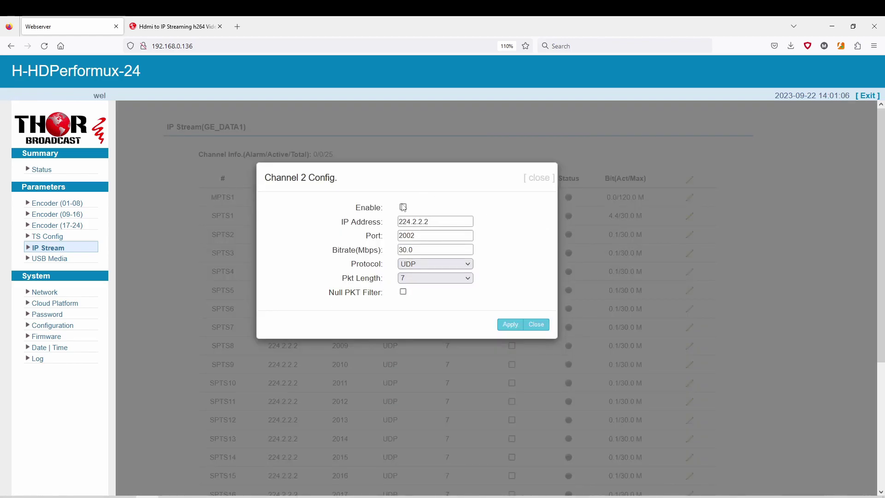
left_click(403, 292)
left_click(465, 278)
left_click(464, 281)
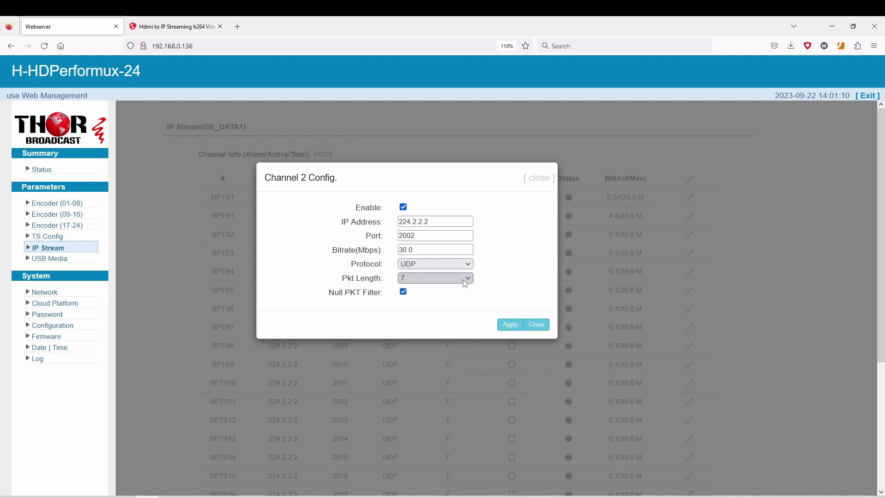
left_click(427, 249)
double_click(427, 249)
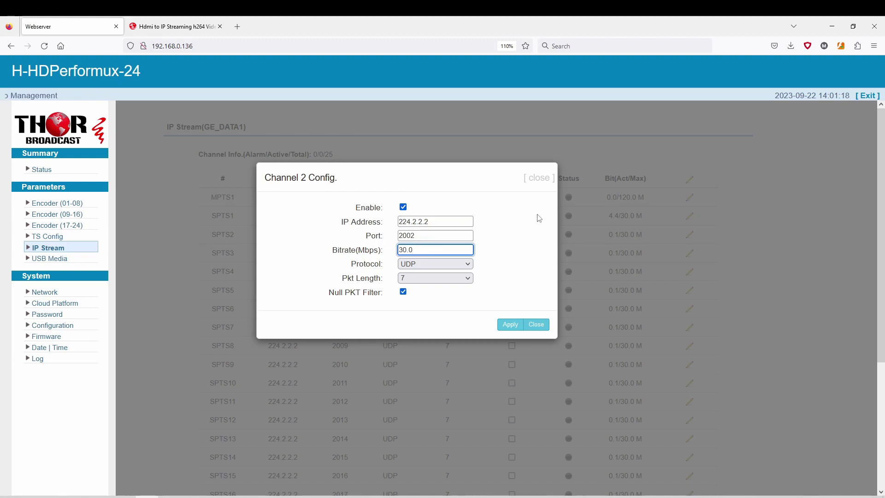
left_click(429, 234)
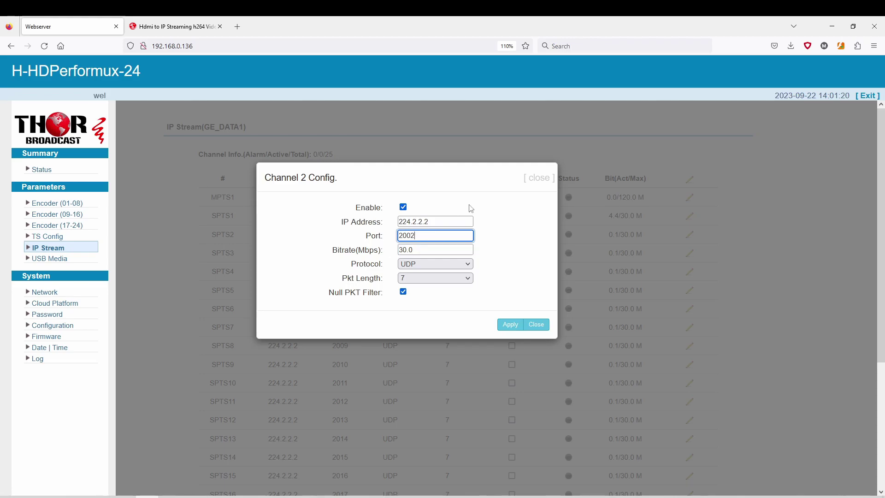
left_click(510, 324)
double_click(662, 220)
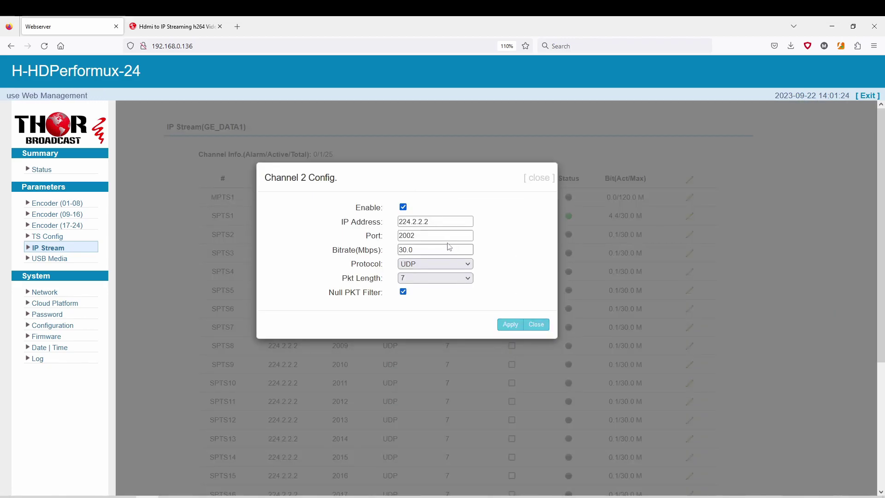
left_click(540, 178)
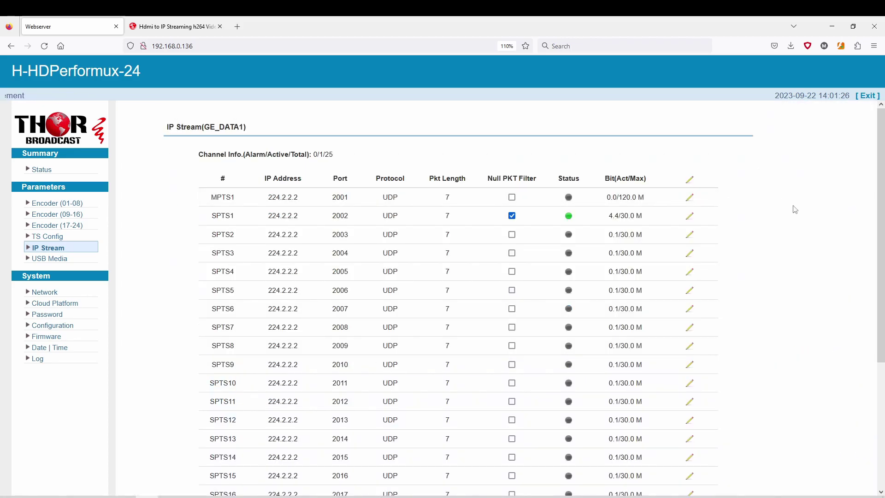
Open the USB Media page and review the available play modes for transport stream playback
left_click(56, 259)
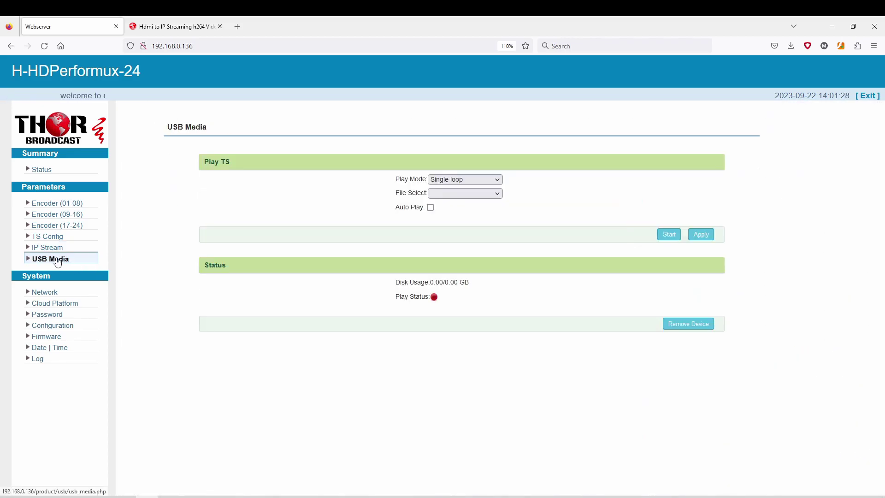
left_click(487, 180)
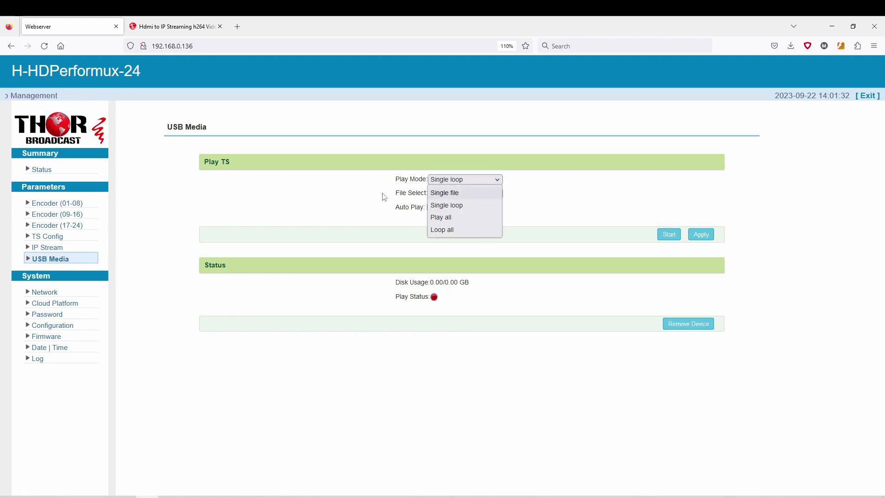
left_click(349, 205)
left_click(216, 168)
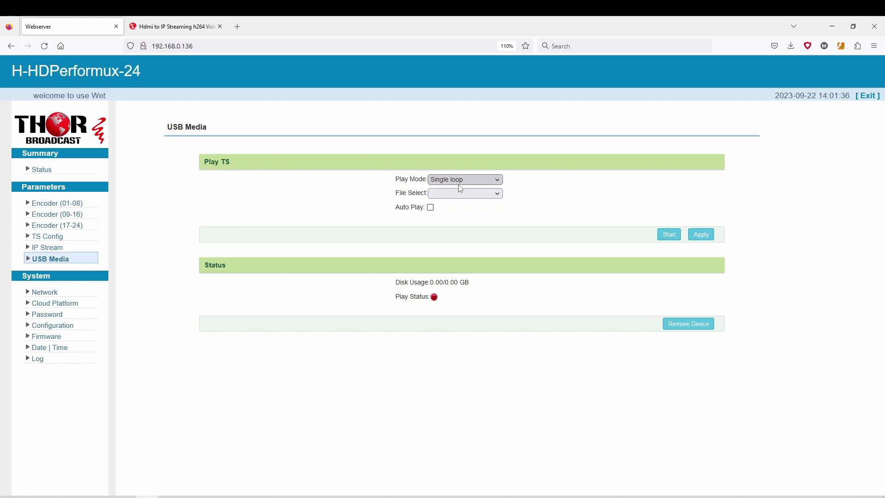
left_click(482, 179)
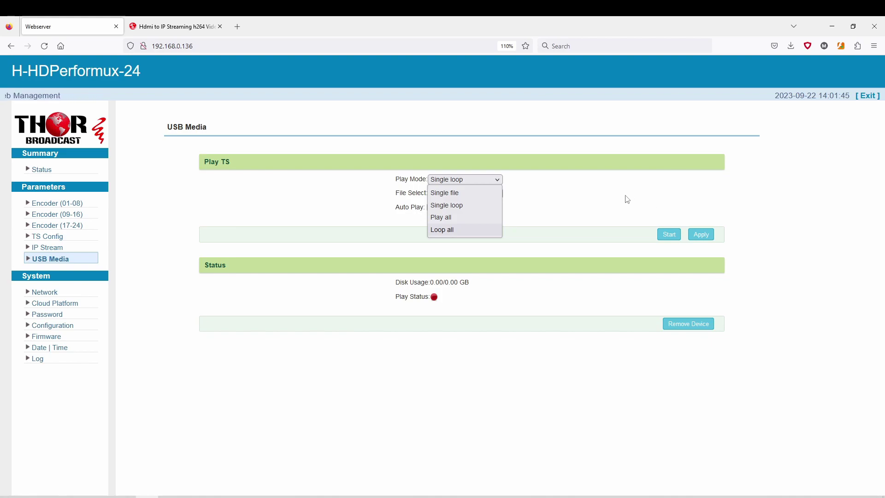
left_click(579, 209)
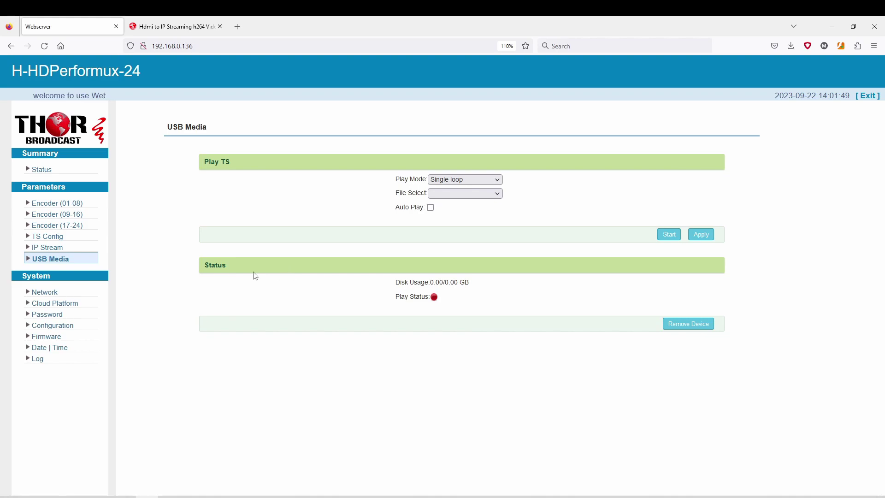
Review the Network, Password, Configuration and Firmware system pages, and return to the Network page
left_click(42, 292)
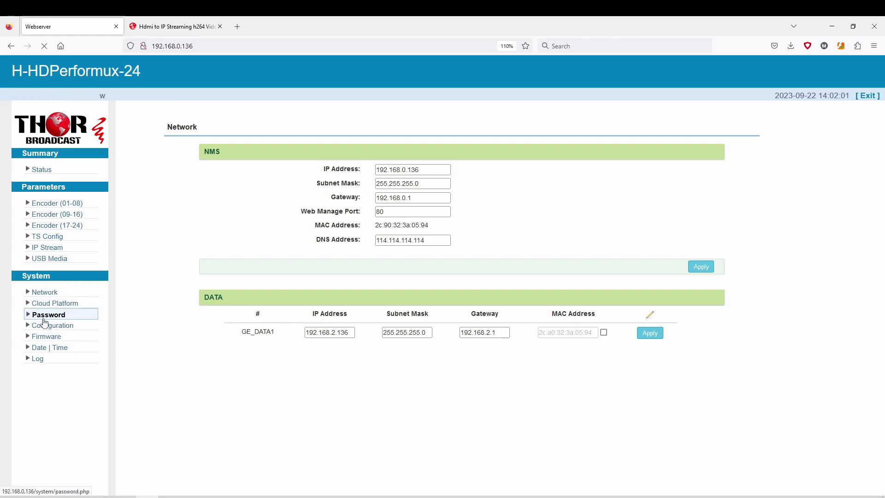
left_click(48, 315)
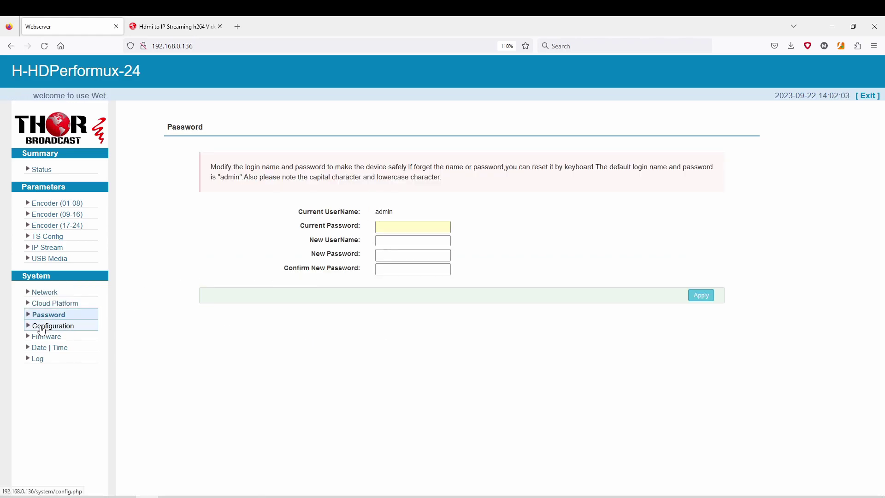
left_click(85, 325)
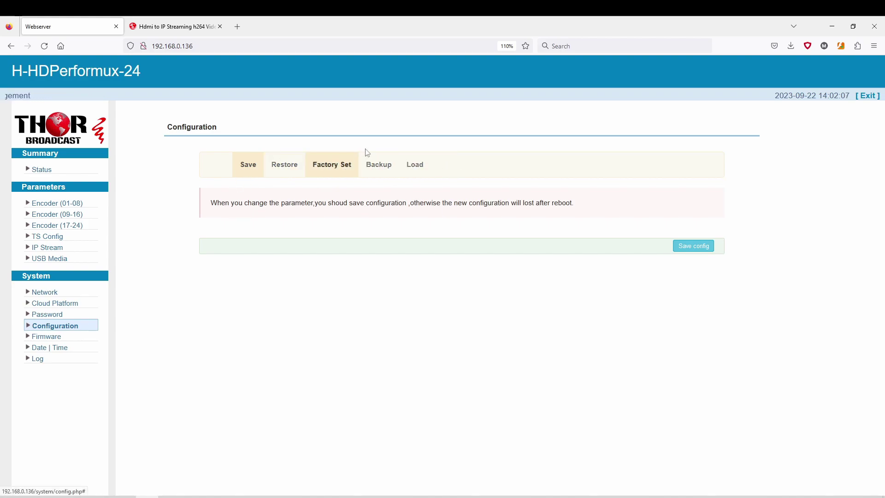
left_click(47, 339)
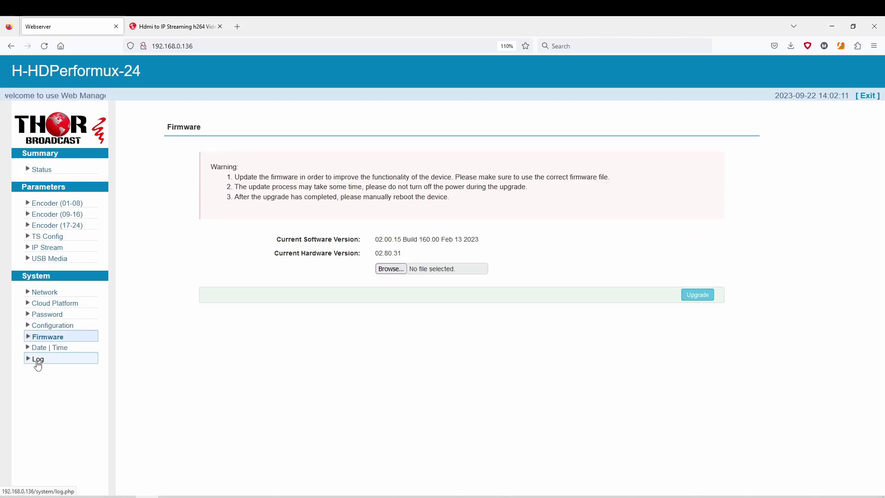
left_click(43, 294)
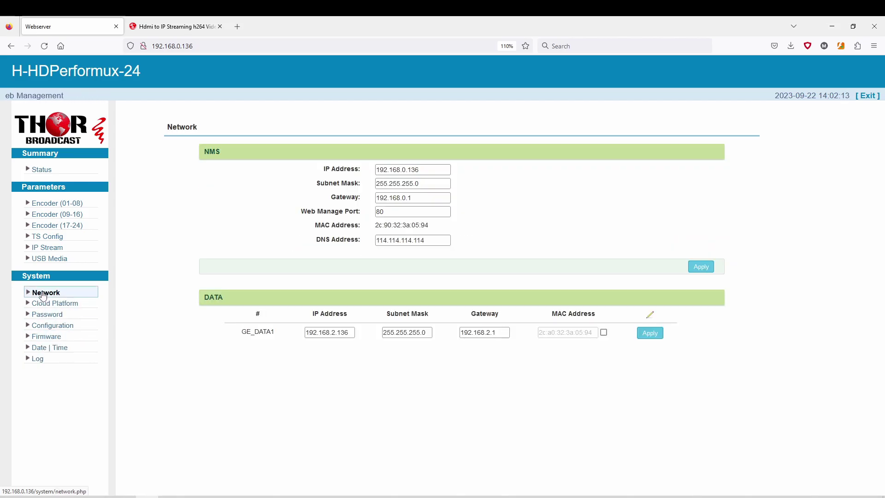
Open the Encoder (01-08) page and examine the Enc CH 1 video, audio and status settings and the OSD options
left_click(46, 204)
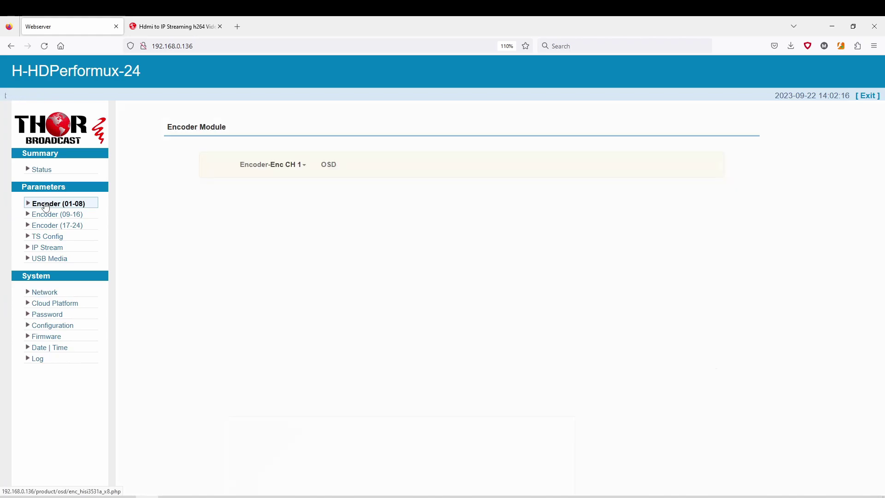
scroll(409, 240, "down", 1)
scroll(409, 243, "down", 3)
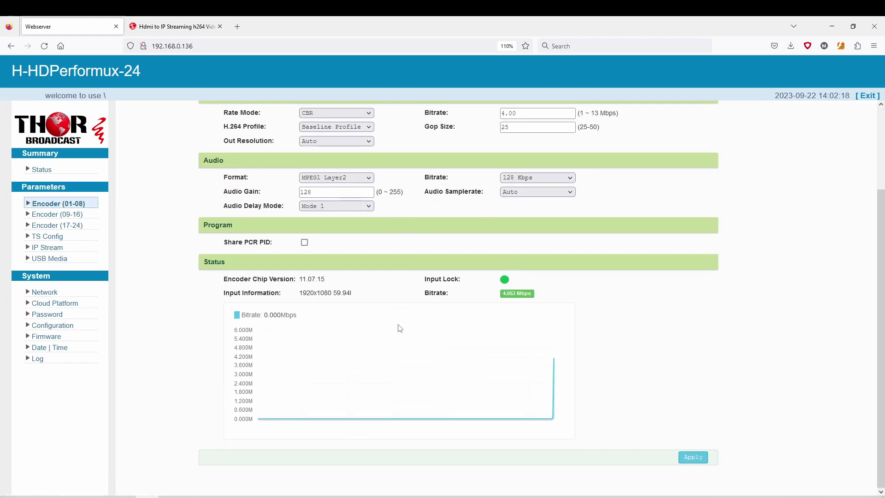
scroll(393, 317, "up", 4)
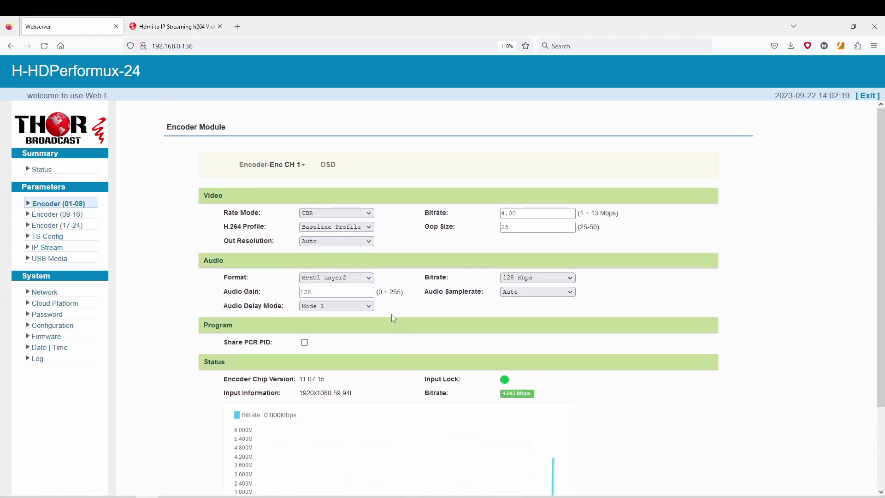
left_click(286, 168)
left_click(320, 163)
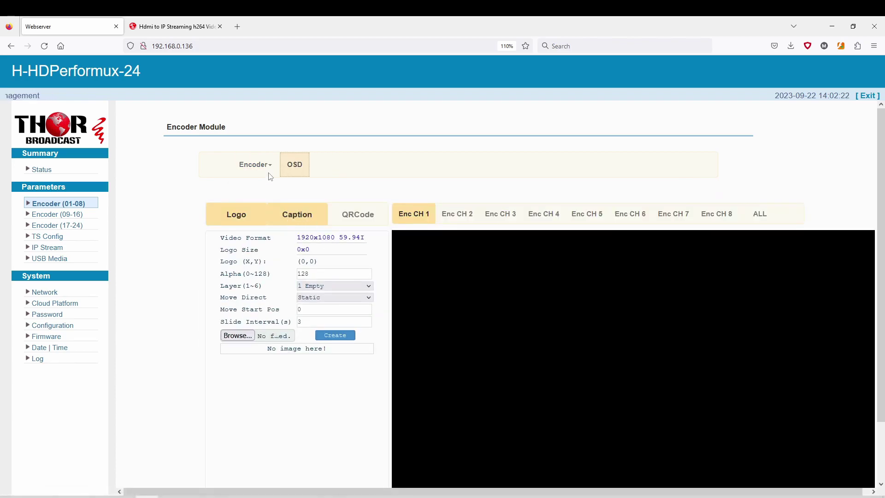
left_click(252, 166)
left_click(257, 185)
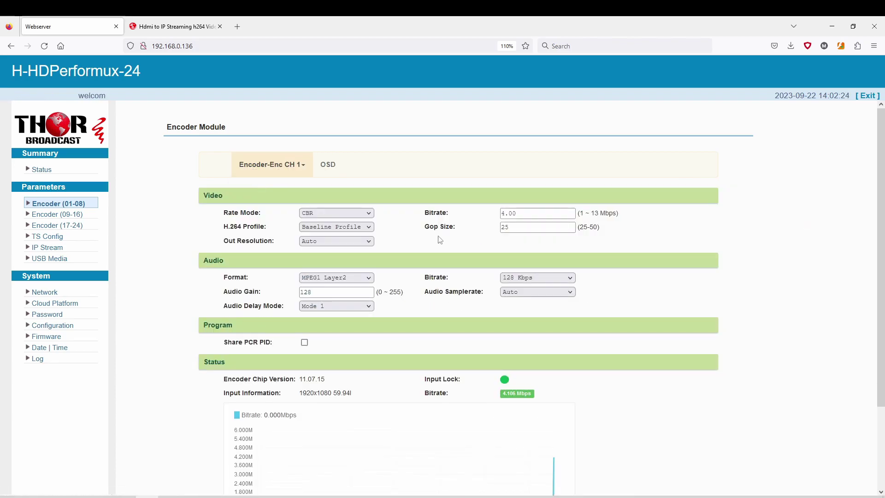
Open TS Config and expand the CH1, CH2 and CH3 encoder groups to review their input programs for MPTS1
left_click(48, 236)
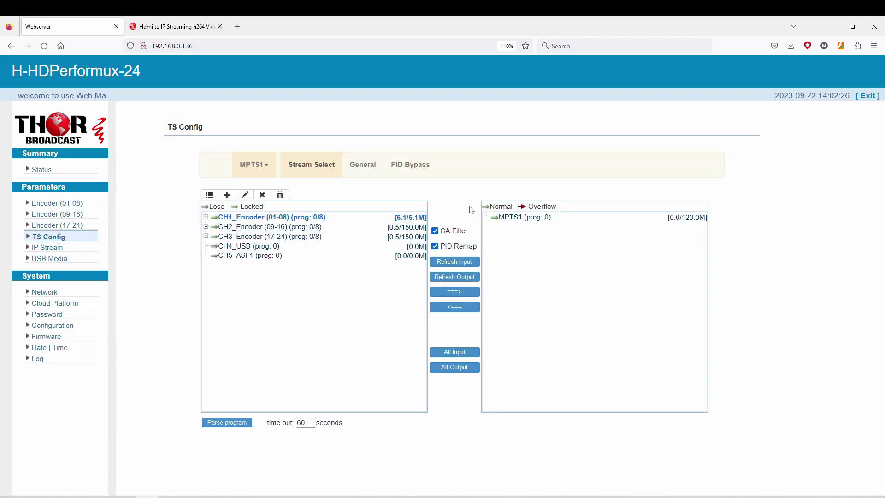
left_click(205, 217)
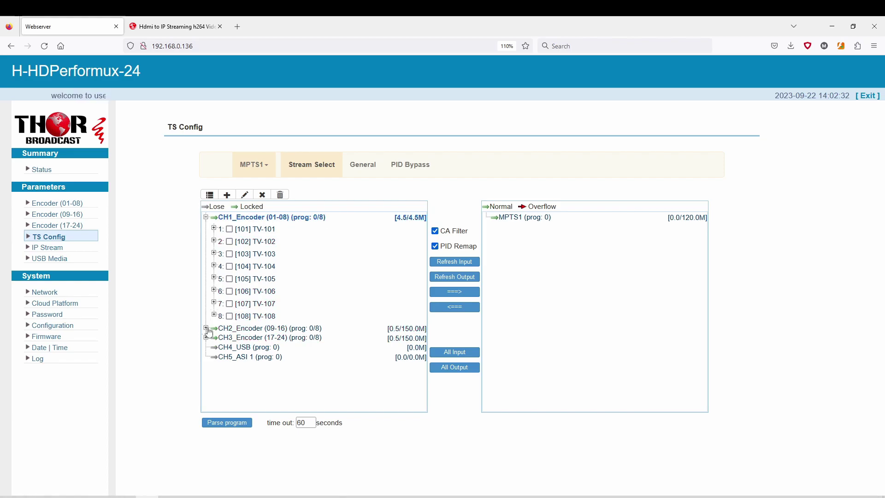
left_click(206, 328)
scroll(336, 336, "down", 2)
left_click(206, 387)
scroll(306, 349, "down", 4)
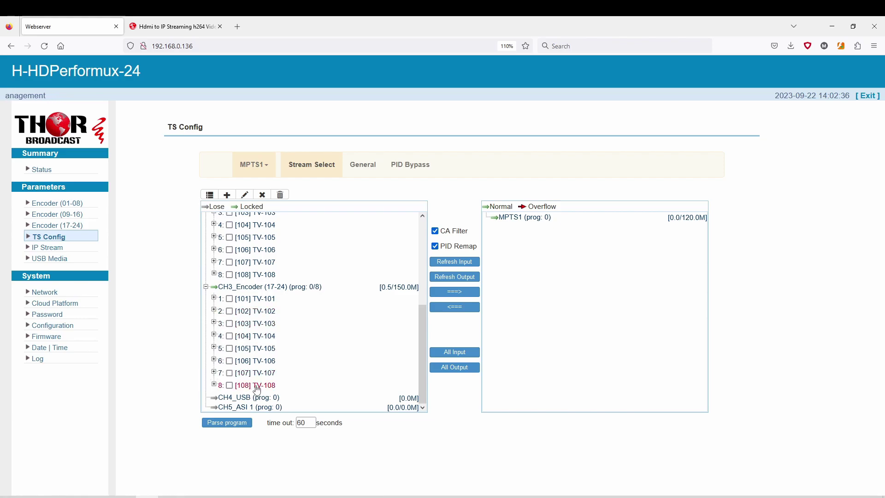
scroll(301, 297, "up", 6)
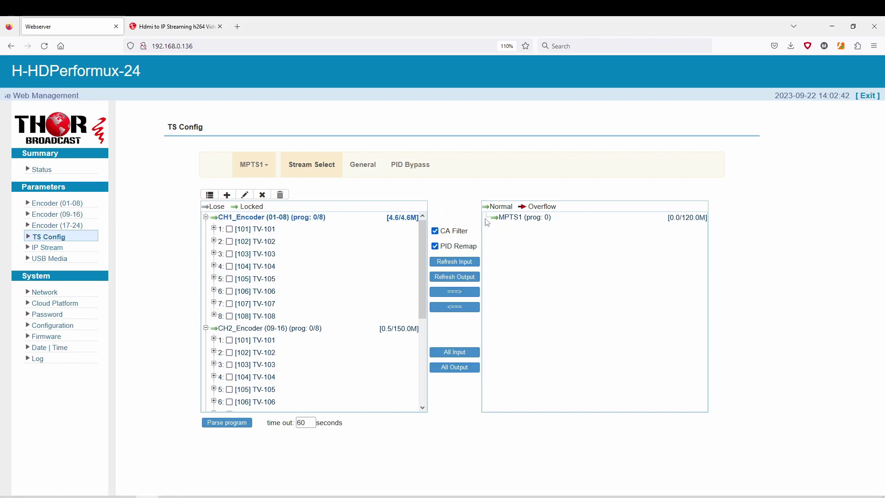
Open the IP Stream page and examine the multicast addresses and ports of all streams down to SPTS24
left_click(48, 248)
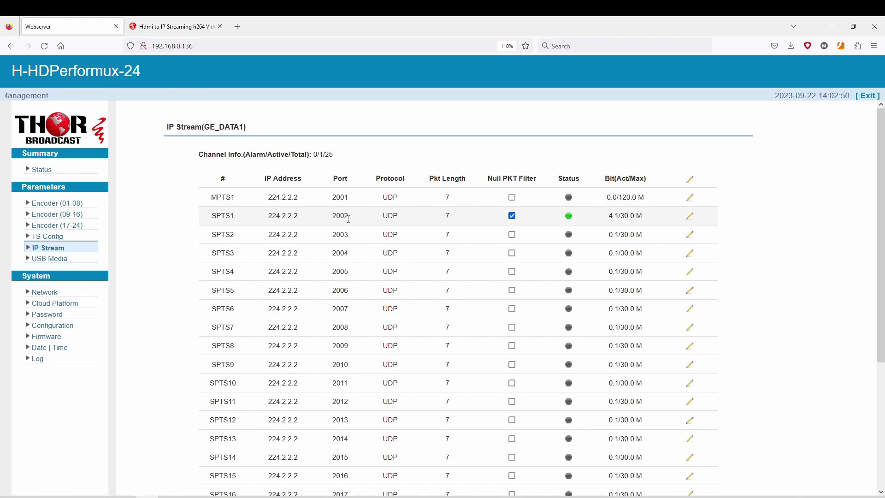
scroll(349, 286, "down", 4)
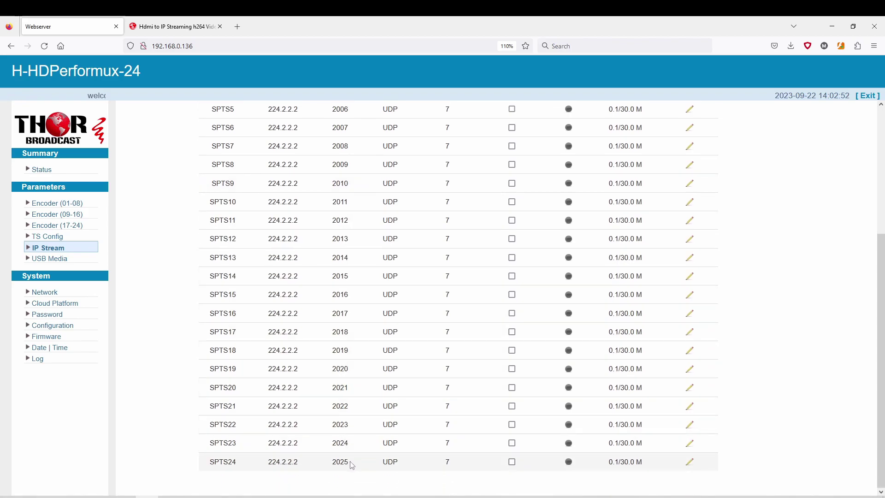
left_click_drag(341, 455, 337, 395)
left_click(336, 395)
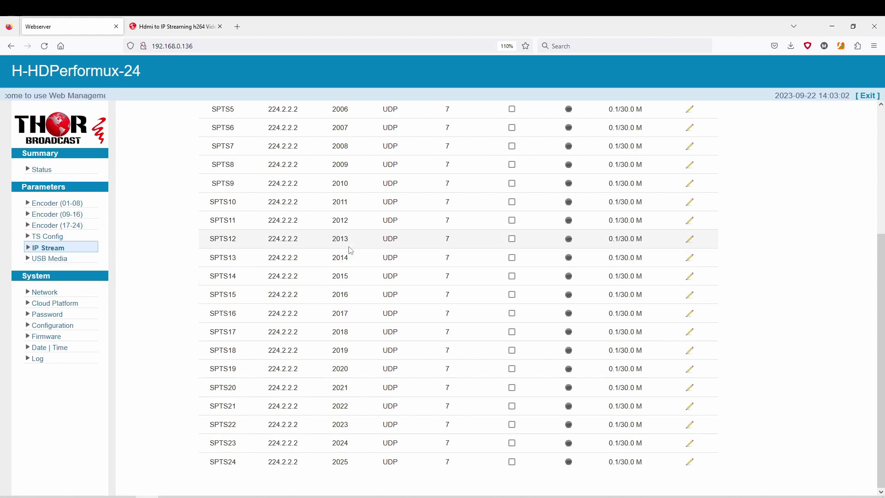
scroll(350, 251, "up", 4)
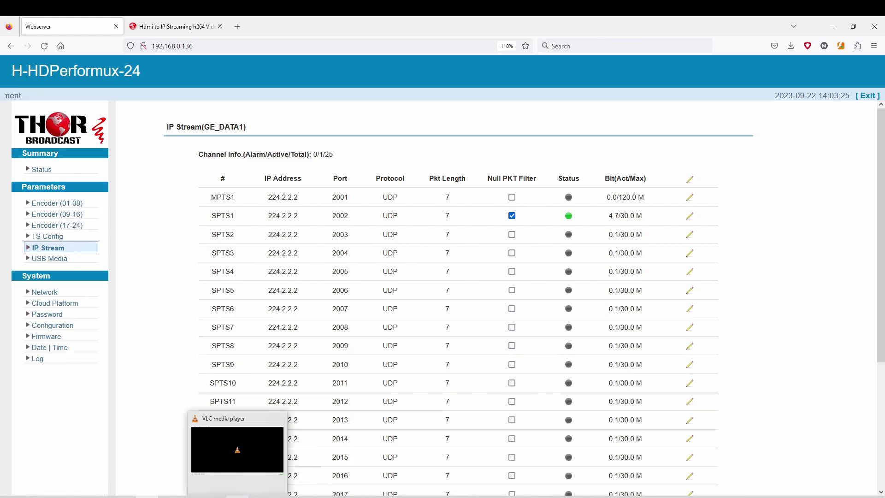
left_click(238, 497)
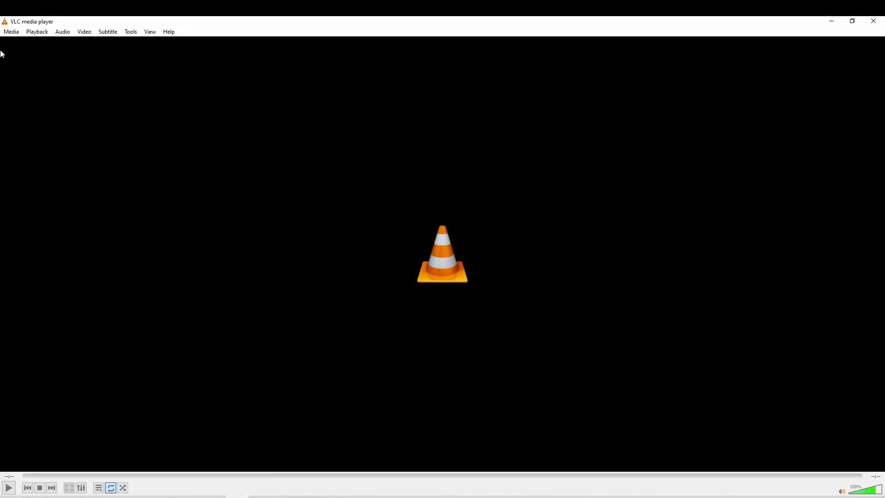
left_click(9, 30)
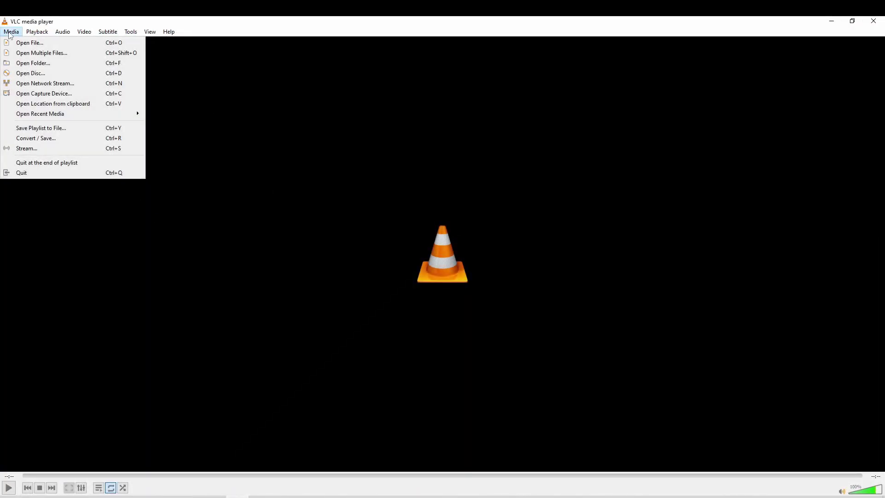
left_click(69, 84)
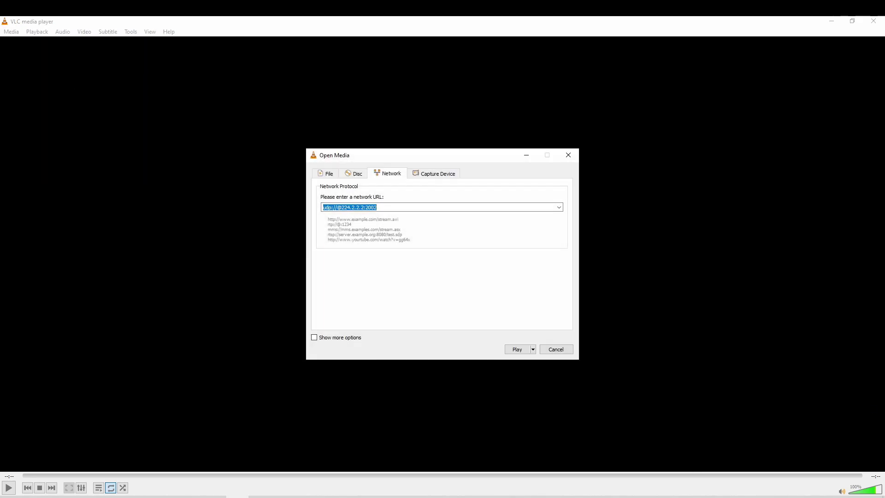
left_click(323, 207)
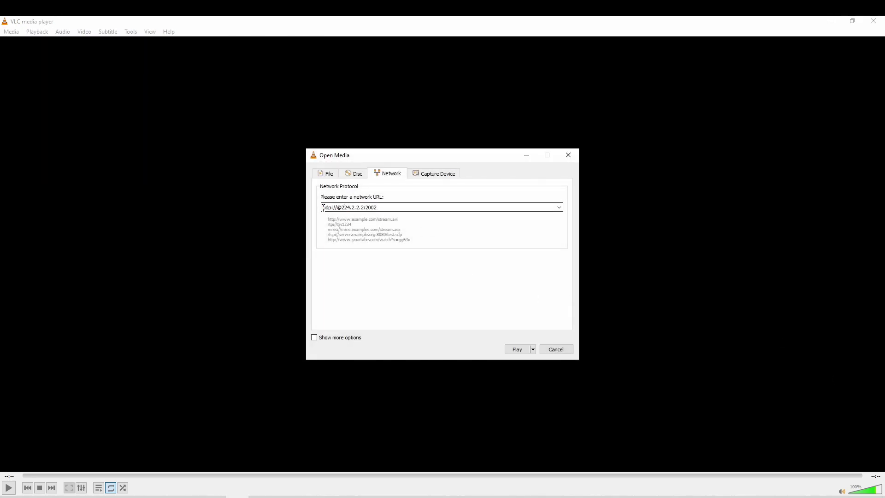
left_click_drag(323, 207, 389, 208)
left_click(391, 210)
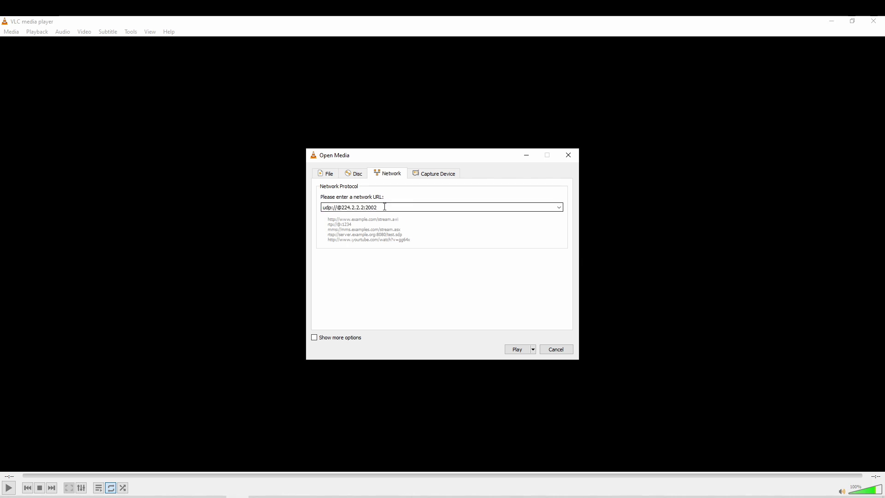
left_click(517, 349)
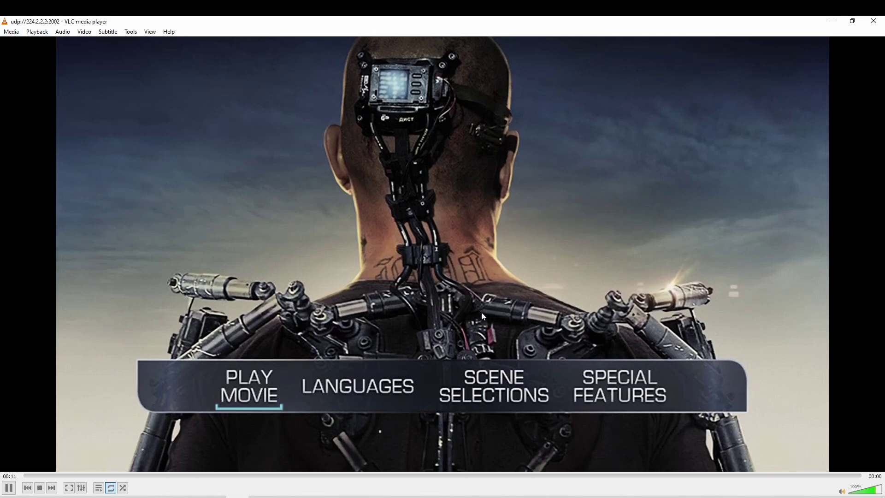
Review VLC's media opening options, then minimize the player and return to the encoder's IP Stream page
left_click(12, 32)
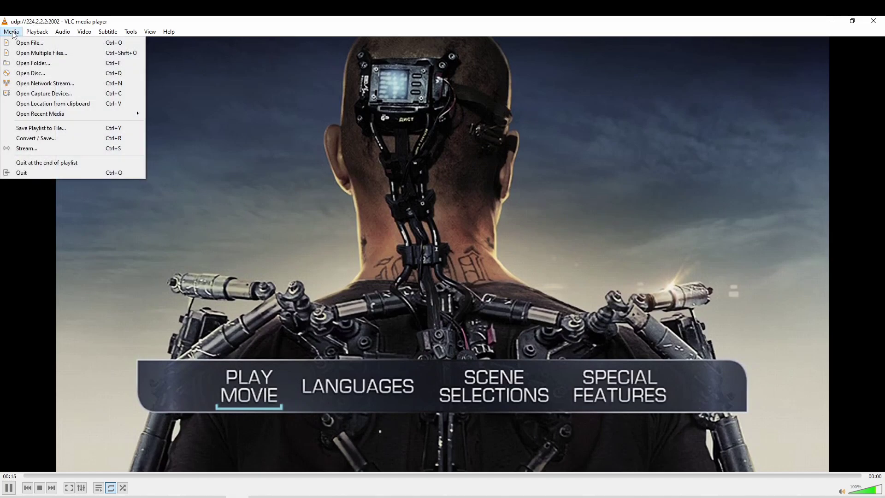
left_click(449, 189)
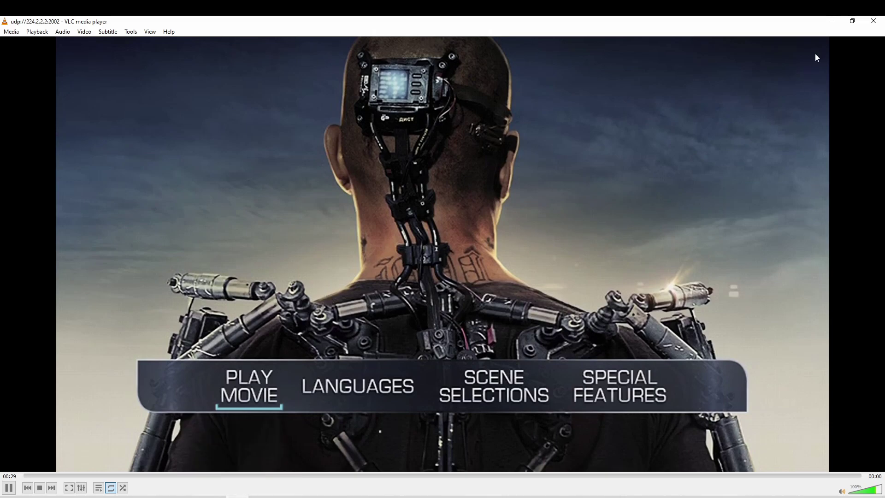
left_click(831, 21)
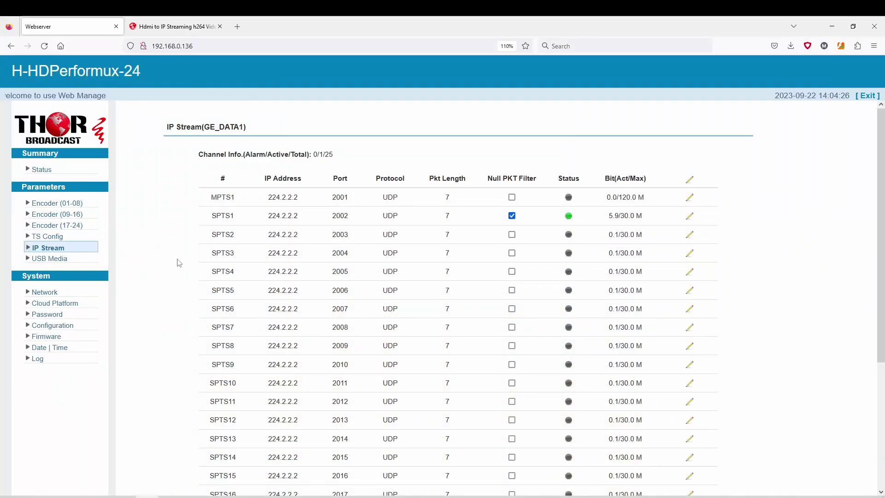